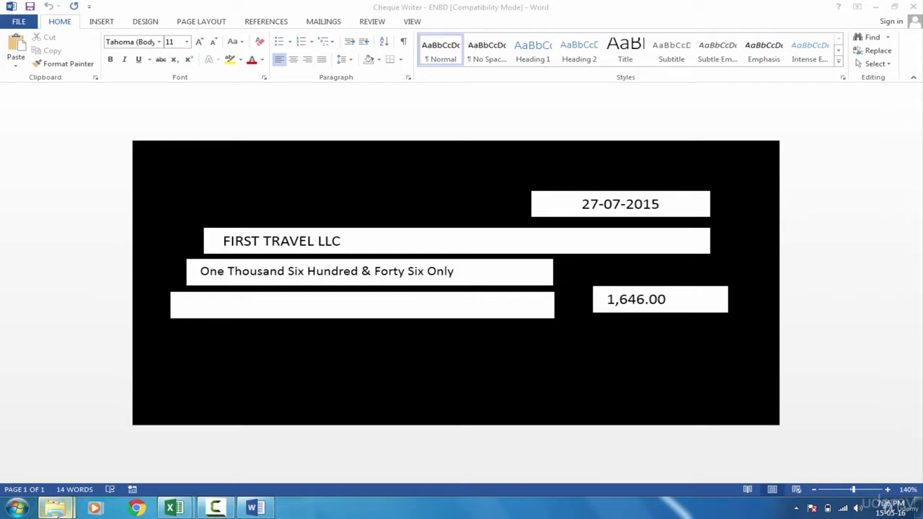
# Open the DAILY CASH BOOK & cHEQUE pRINTER 2 workbook from the Section 8 folder
pyautogui.moveTo(55, 509)
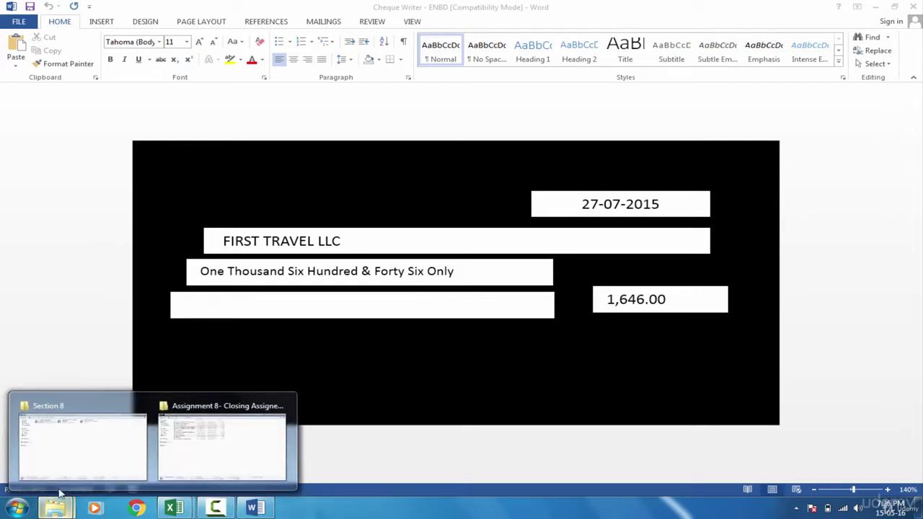
pyautogui.click(66, 447)
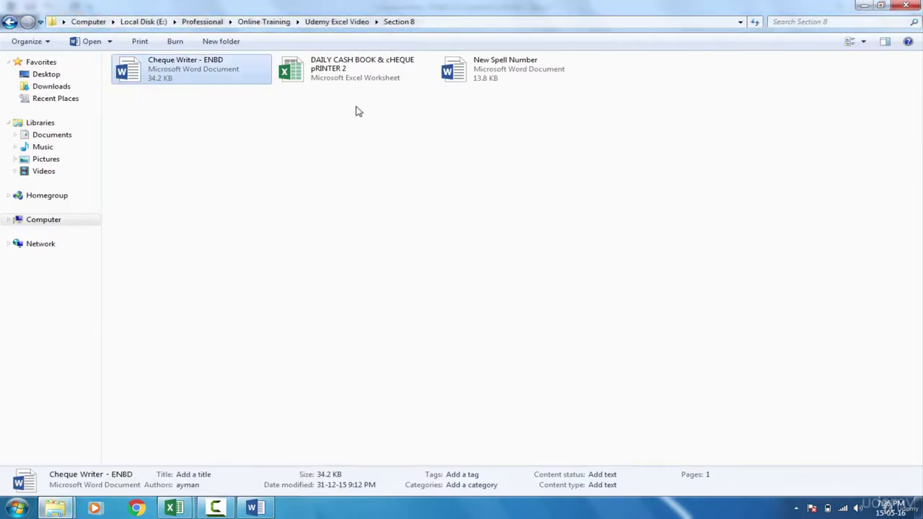
pyautogui.click(338, 75)
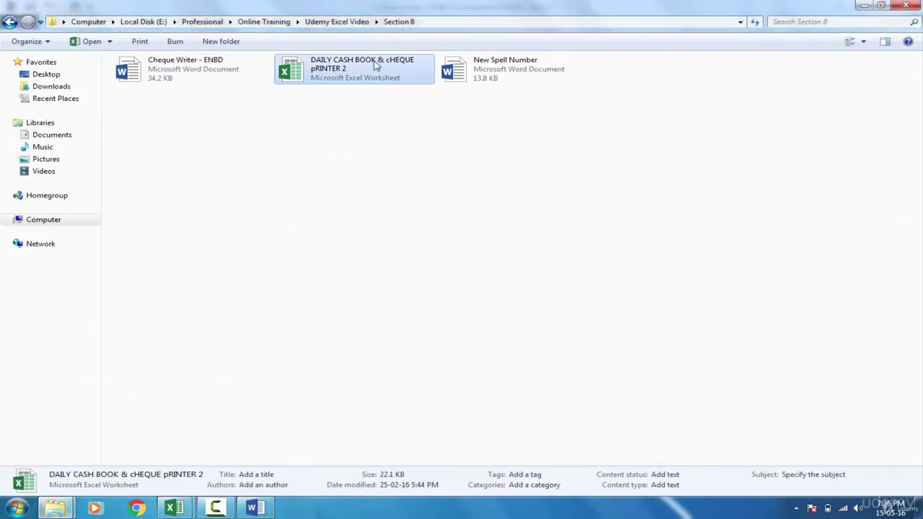
pyautogui.doubleClick(351, 78)
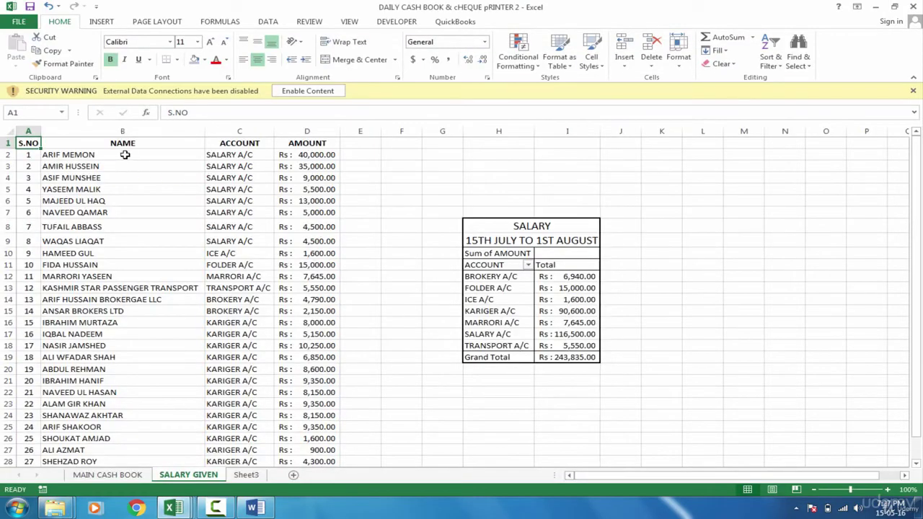
# Look over the names and amounts in the SALARY GIVEN sheet and enable the workbook's blocked content
pyautogui.moveTo(123, 154); pyautogui.dragTo(166, 288)
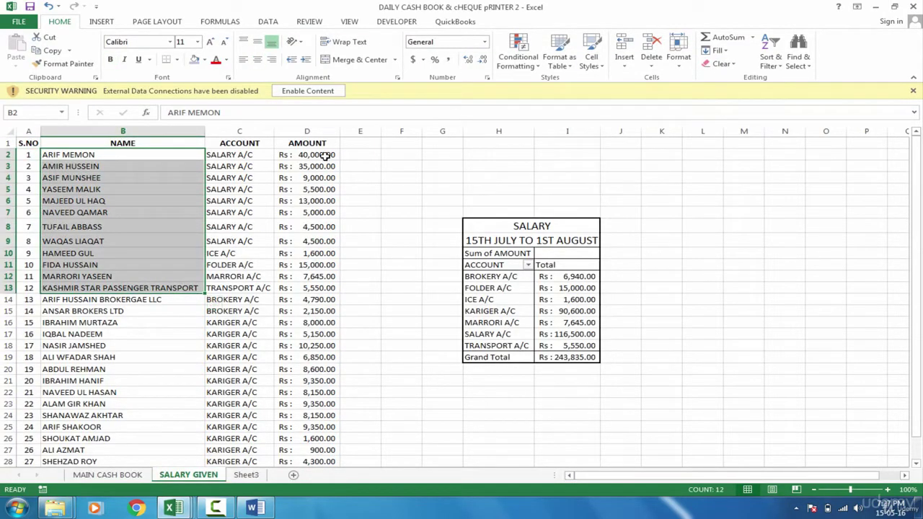
pyautogui.moveTo(324, 156); pyautogui.dragTo(330, 405)
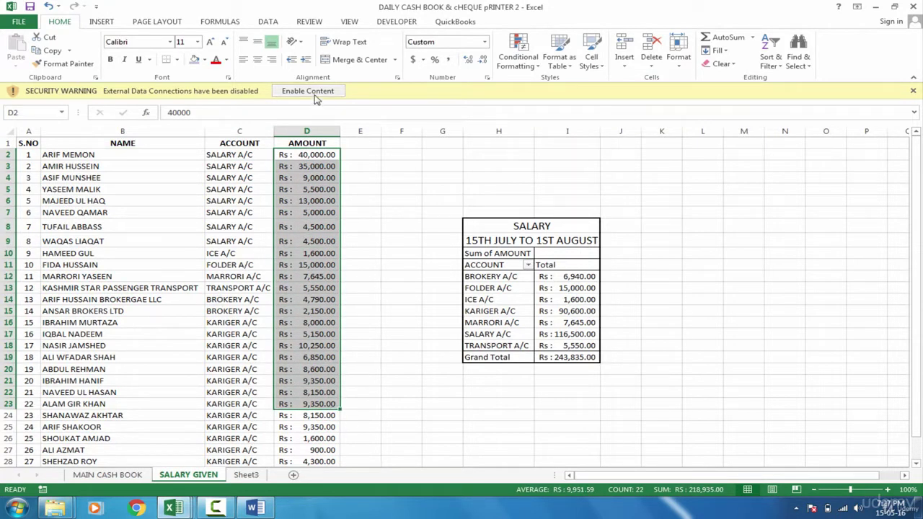
pyautogui.click(314, 95)
pyautogui.click(363, 128)
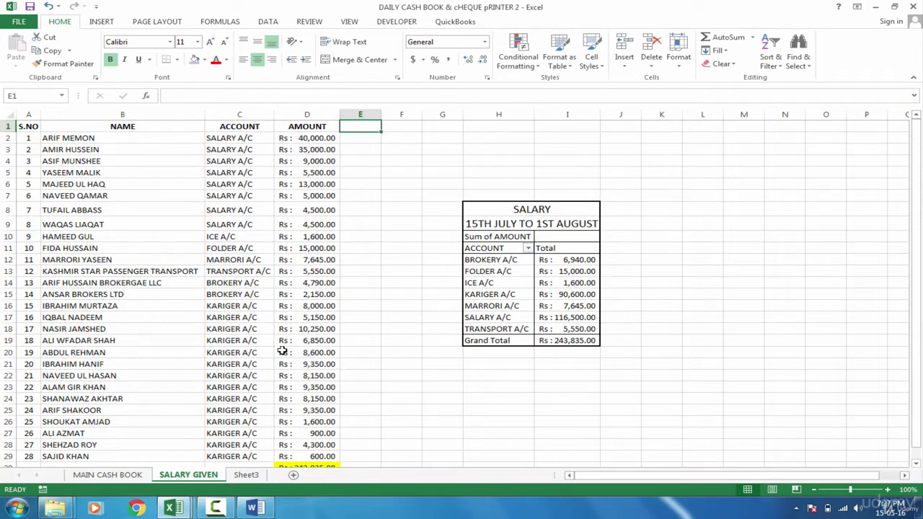
# Compare the payee, figure and amount-in-words fields of the Cheque Writer - ENBD document with the salary sheet's names and amounts
pyautogui.click(254, 509)
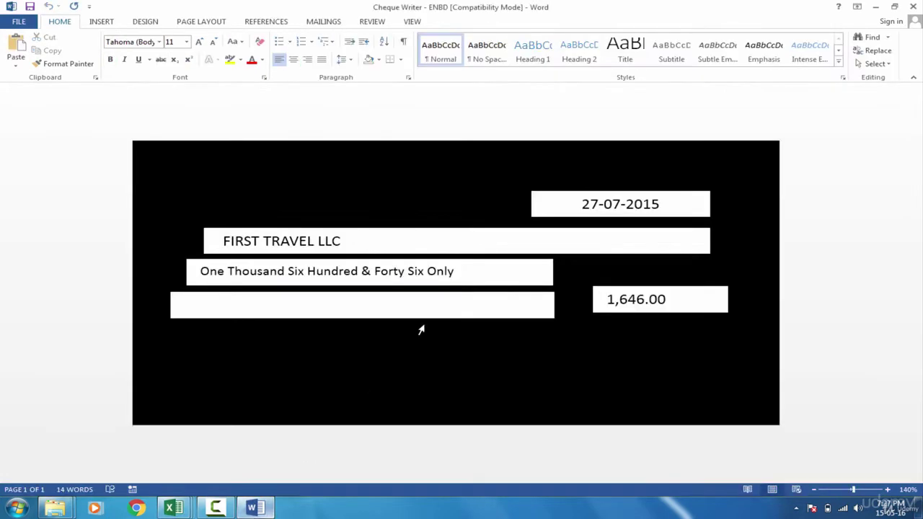
pyautogui.moveTo(350, 239); pyautogui.dragTo(224, 238)
pyautogui.click(288, 380)
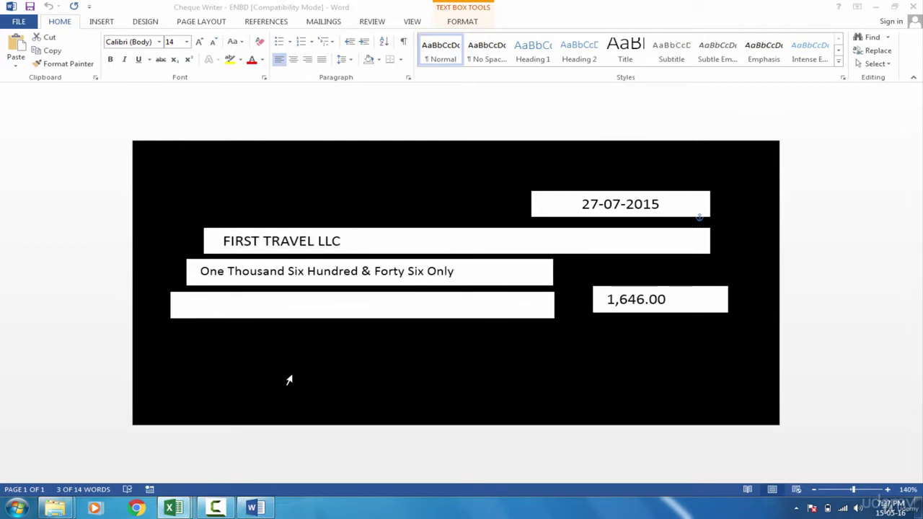
pyautogui.hotkey('alt', 'Tab')
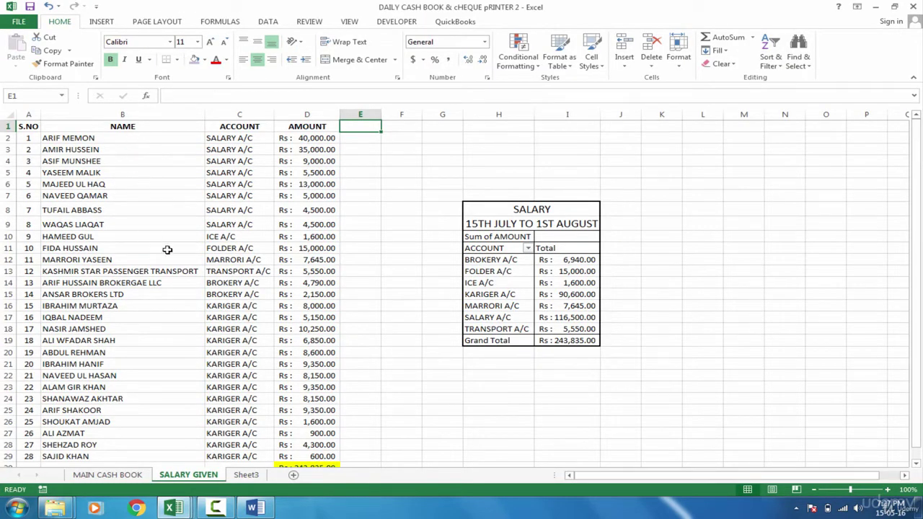
pyautogui.hotkey('alt', 'Tab')
pyautogui.moveTo(646, 300); pyautogui.dragTo(607, 303)
pyautogui.hotkey('alt', 'Tab')
pyautogui.moveTo(329, 141); pyautogui.dragTo(336, 223)
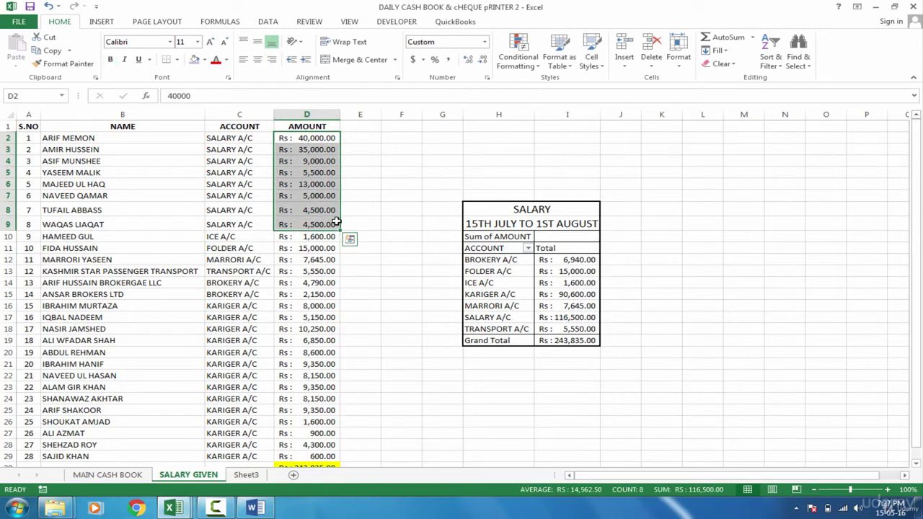
pyautogui.hotkey('alt', 'Tab')
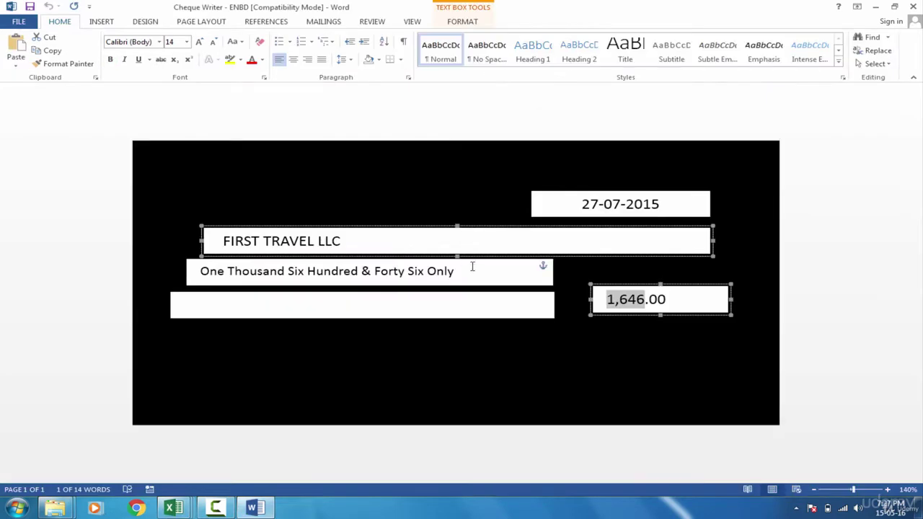
pyautogui.click(472, 269)
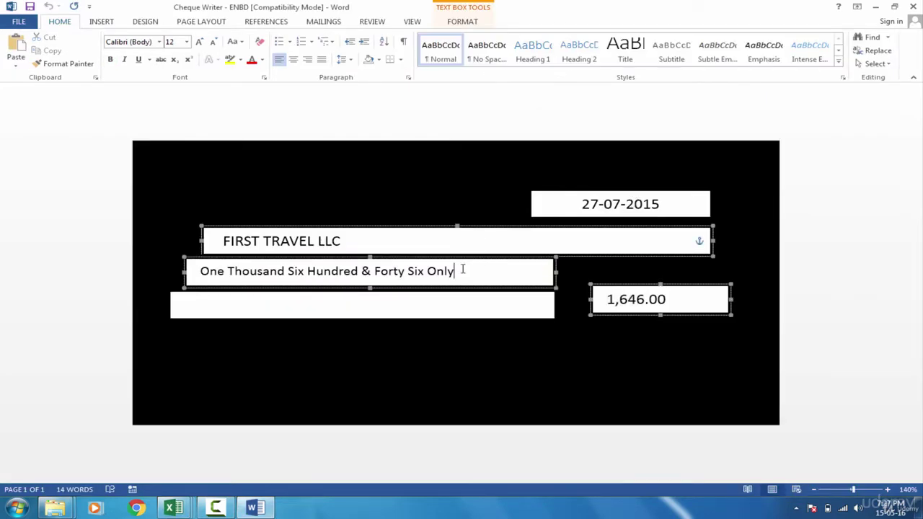
pyautogui.moveTo(463, 269); pyautogui.dragTo(193, 273)
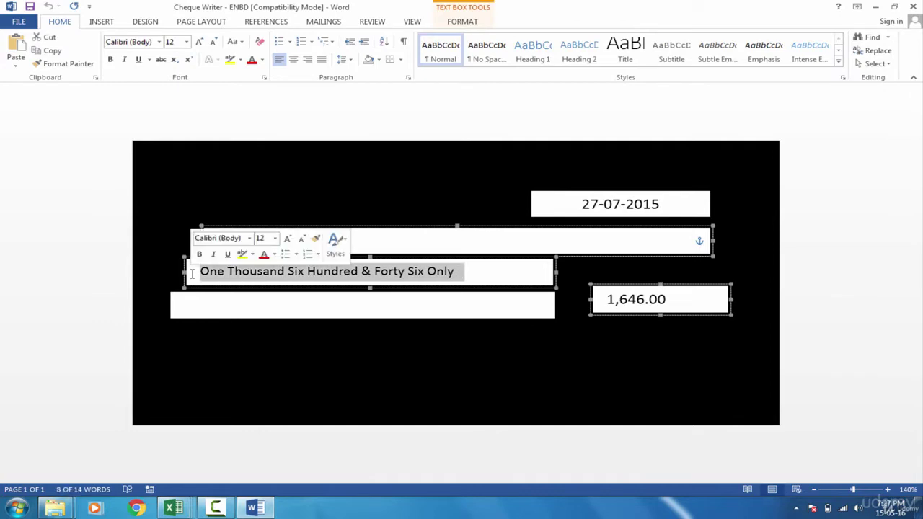
pyautogui.click(458, 246)
pyautogui.hotkey('alt', 'Tab')
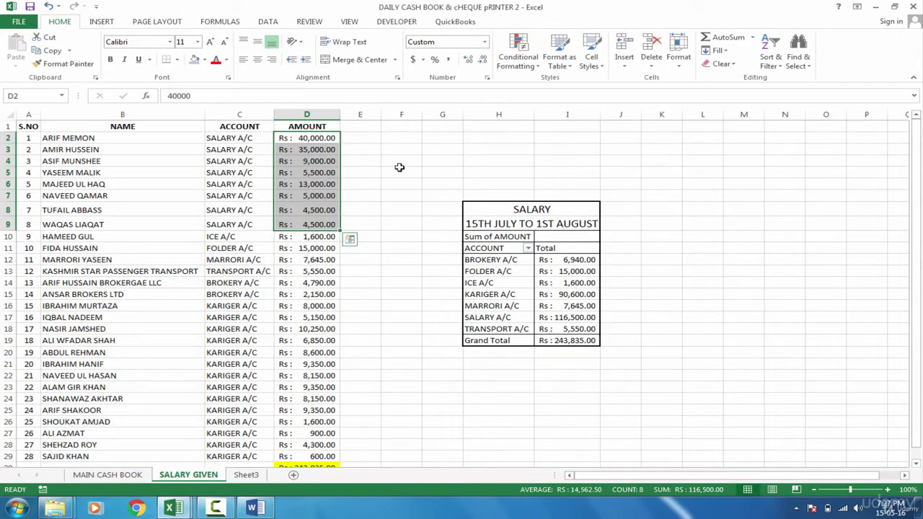
# Review the NAME and AMOUNT columns of the salary list in the cash book workbook
pyautogui.click(399, 168)
pyautogui.press('Up')
pyautogui.press('Up')
pyautogui.press('Up')
pyautogui.press('Up')
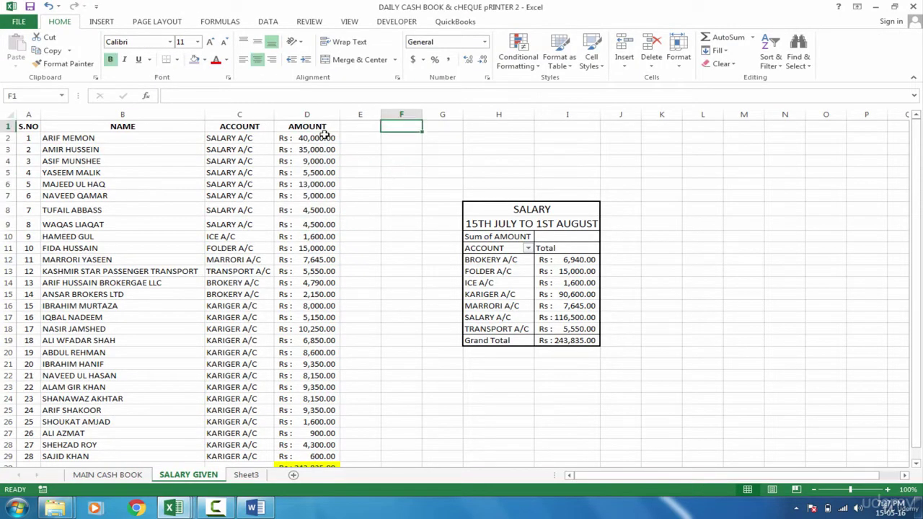
pyautogui.moveTo(130, 149); pyautogui.dragTo(286, 353)
pyautogui.moveTo(309, 138); pyautogui.dragTo(308, 241)
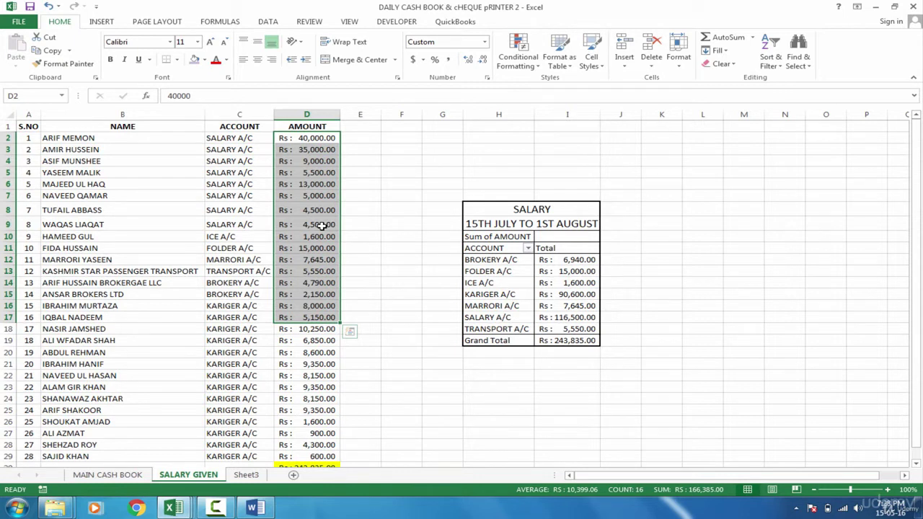
# Check the cheque document's wording and add the heading "Amount In Words" in cell E1 of the SALARY GIVEN sheet
pyautogui.click(363, 128)
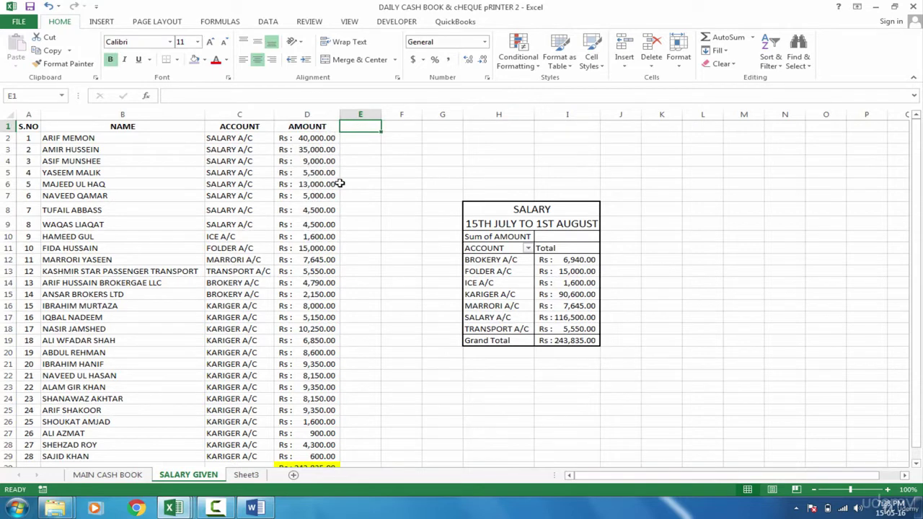
pyautogui.click(255, 509)
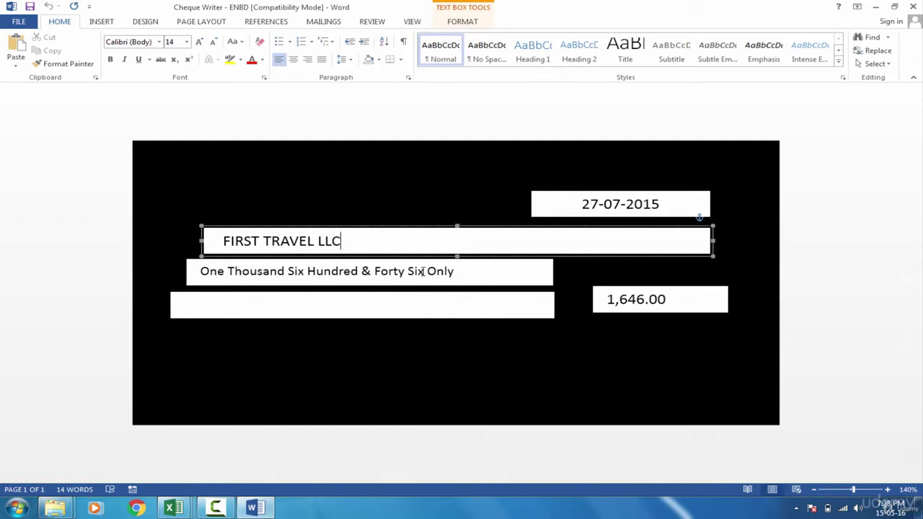
pyautogui.click(173, 509)
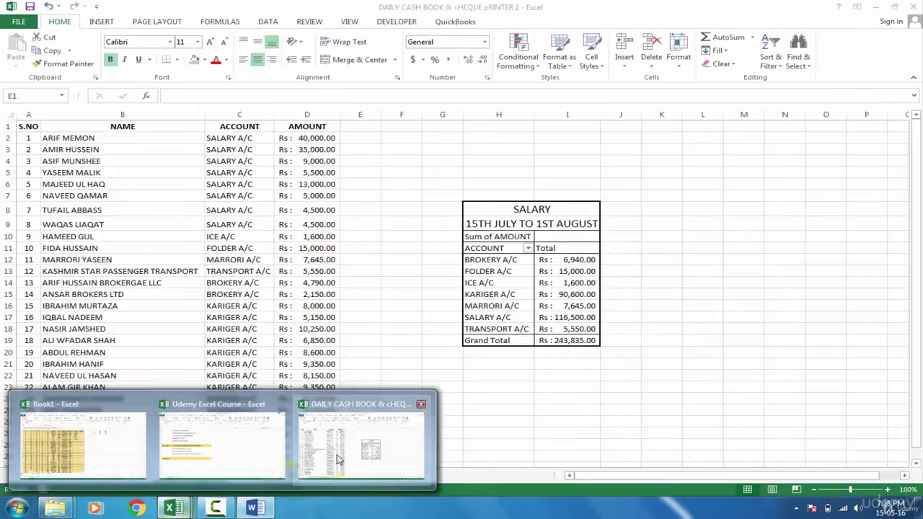
pyautogui.click(325, 459)
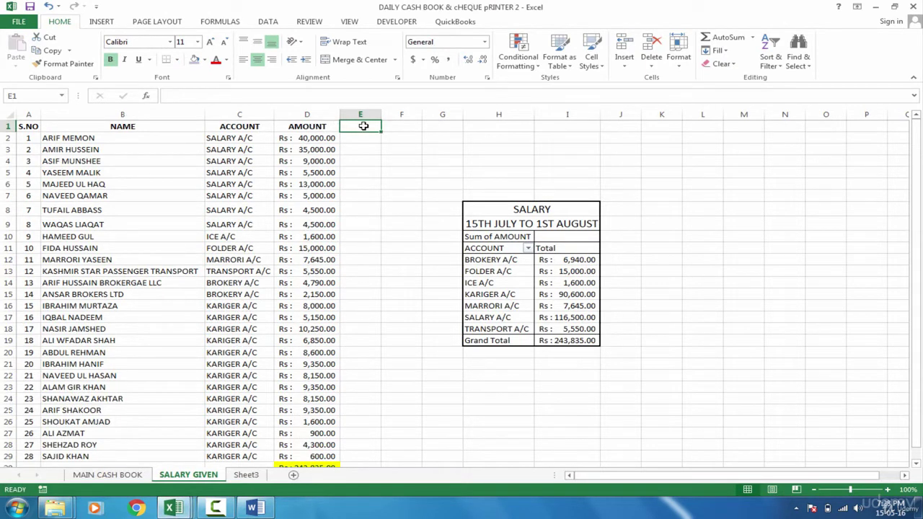
pyautogui.write('A')
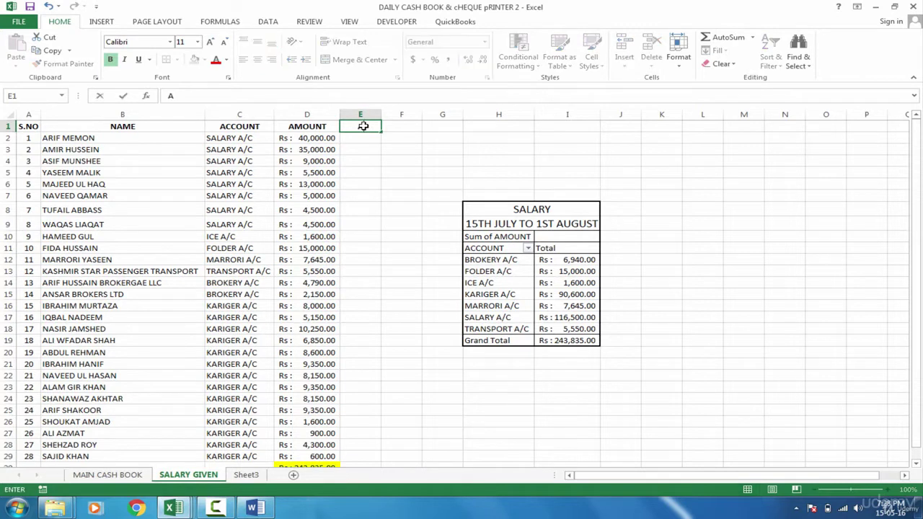
pyautogui.write('mount In Words')
pyautogui.press('Return')
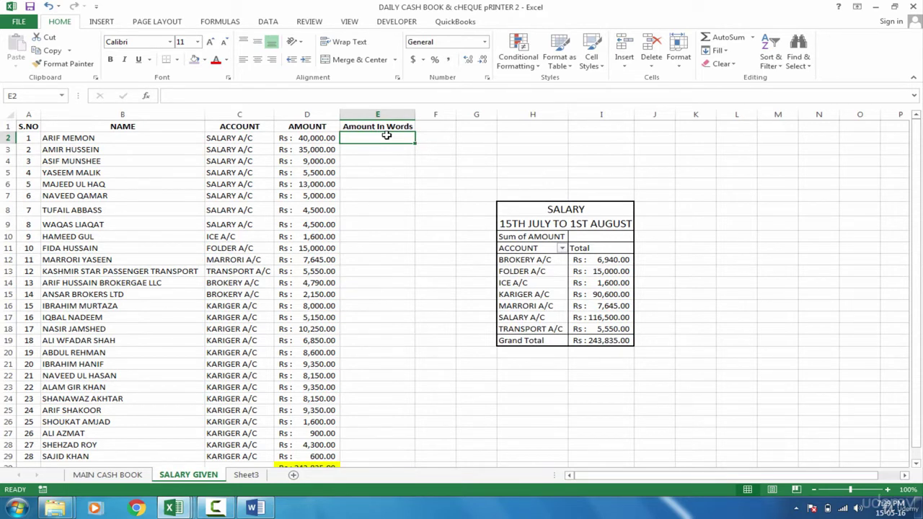
# Open the Visual Basic editor from the cash book workbook
pyautogui.click(395, 22)
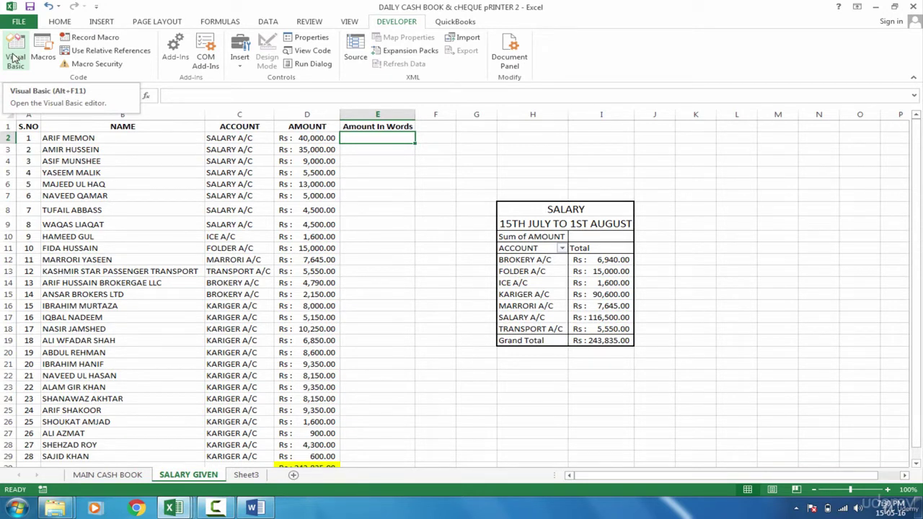
pyautogui.click(13, 58)
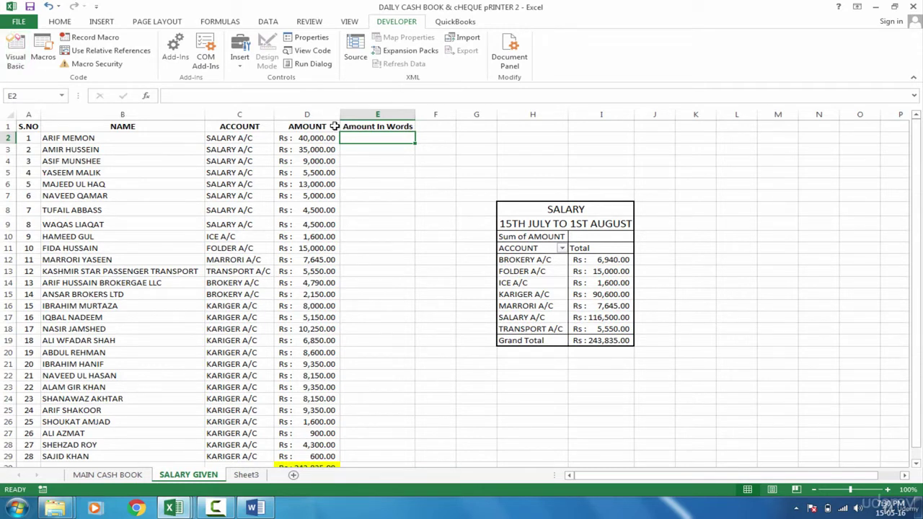
# Open the New Spell Number document from the Section 8 folder and enable editing in it
pyautogui.click(58, 508)
pyautogui.click(86, 441)
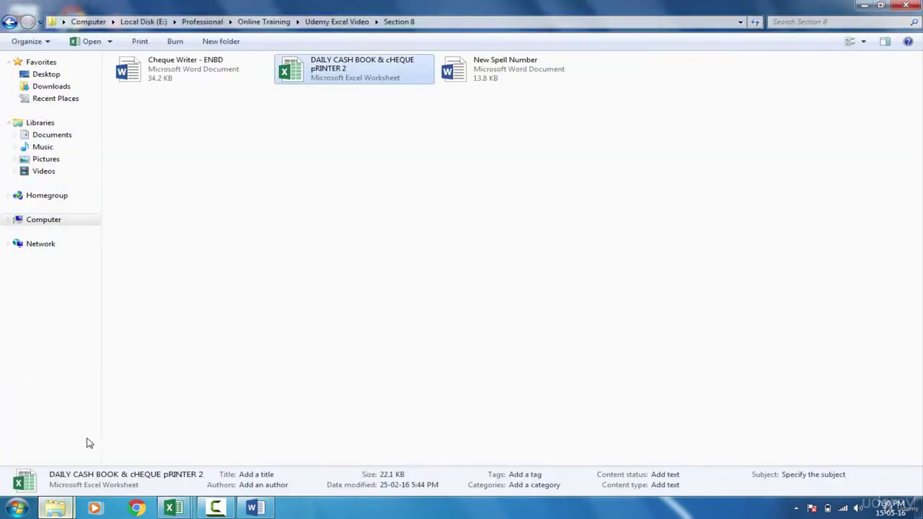
pyautogui.click(503, 74)
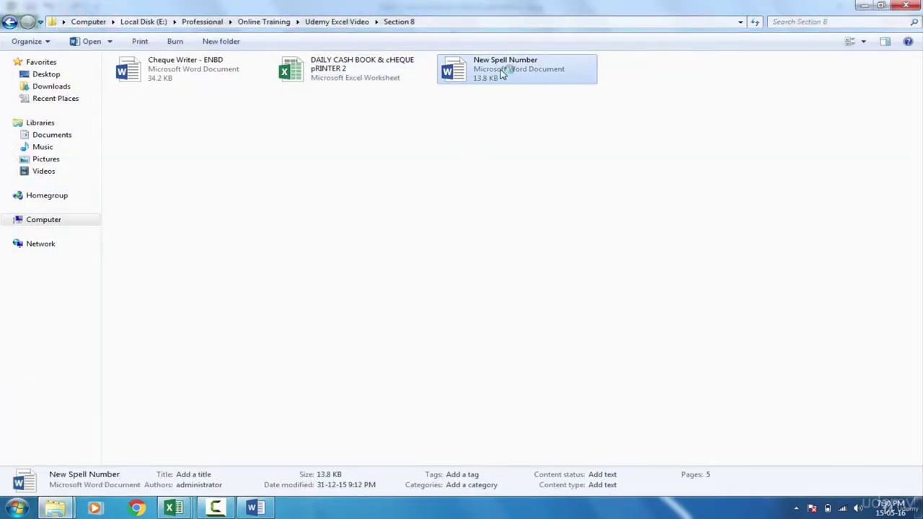
pyautogui.doubleClick(503, 74)
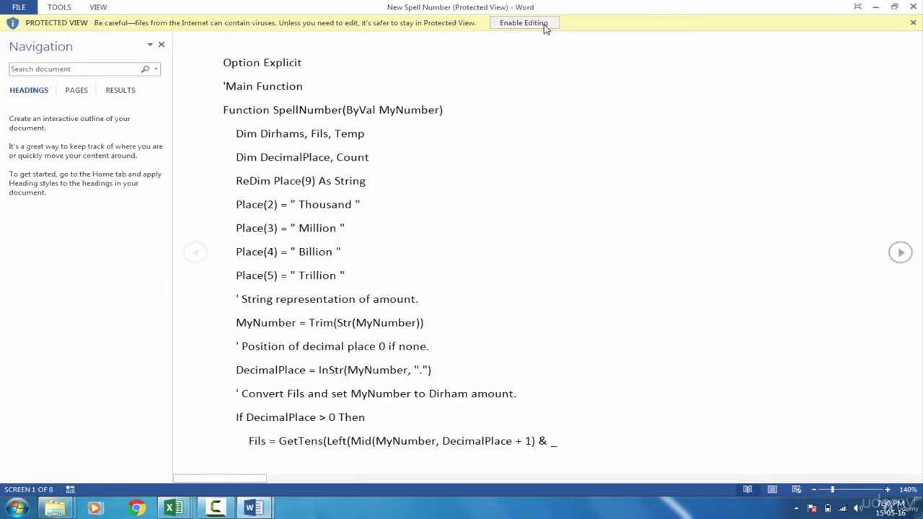
pyautogui.click(546, 28)
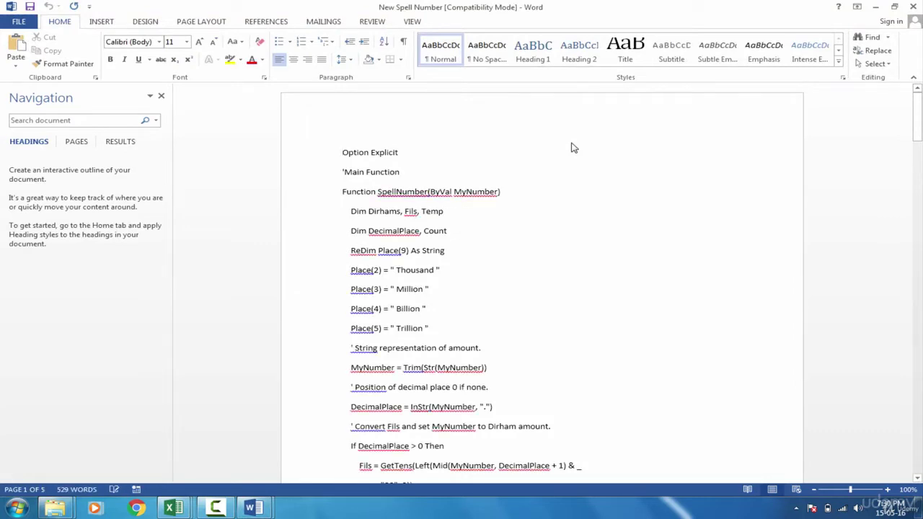
# Select the entire SpellNumber code in the document and return to the DAILY CASH BOOK & cHEQUE pRINTER 2 workbook
pyautogui.hotkey('ctrl', 'a')
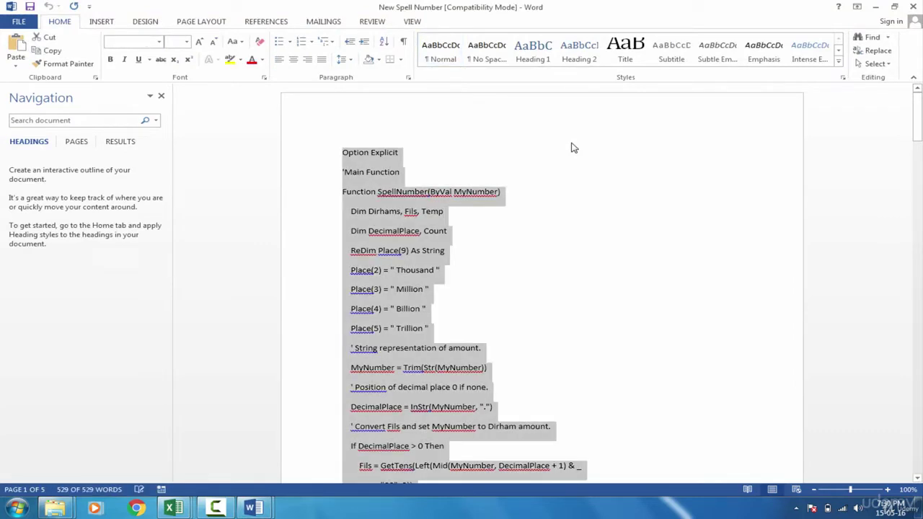
pyautogui.click(185, 510)
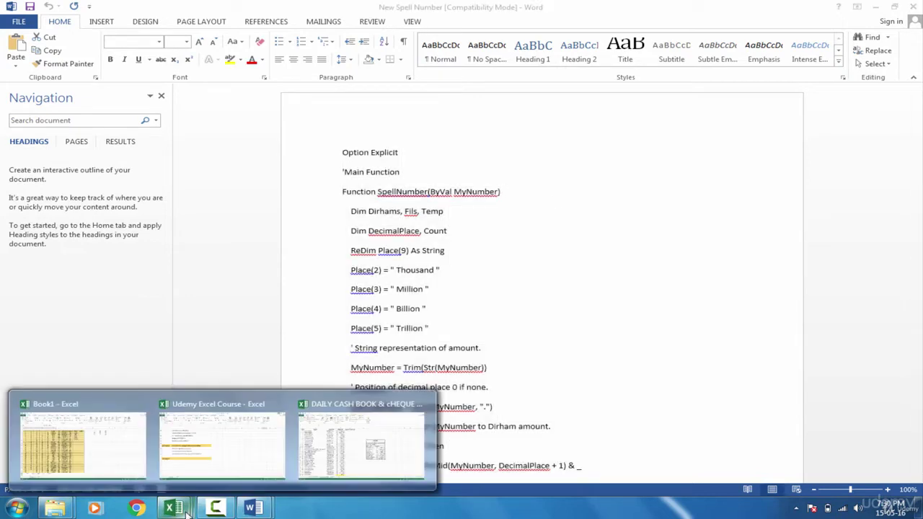
pyautogui.click(317, 444)
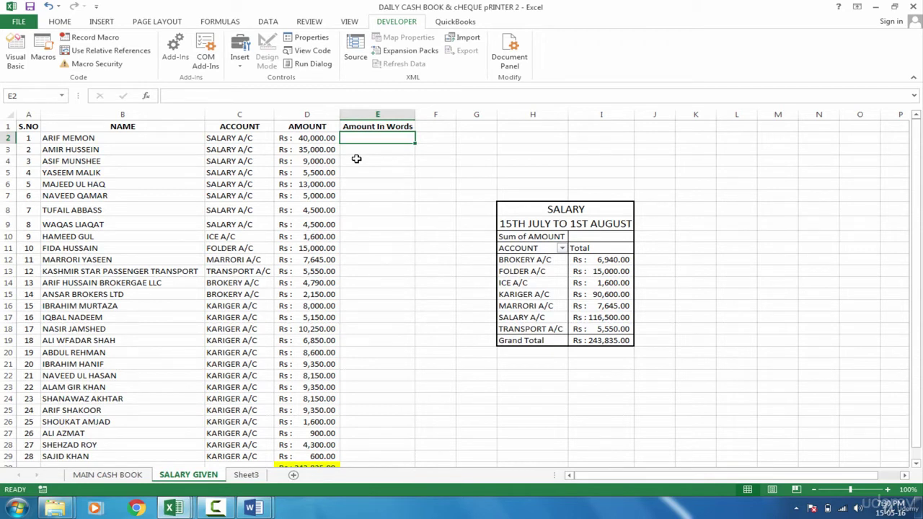
pyautogui.write('=sple')
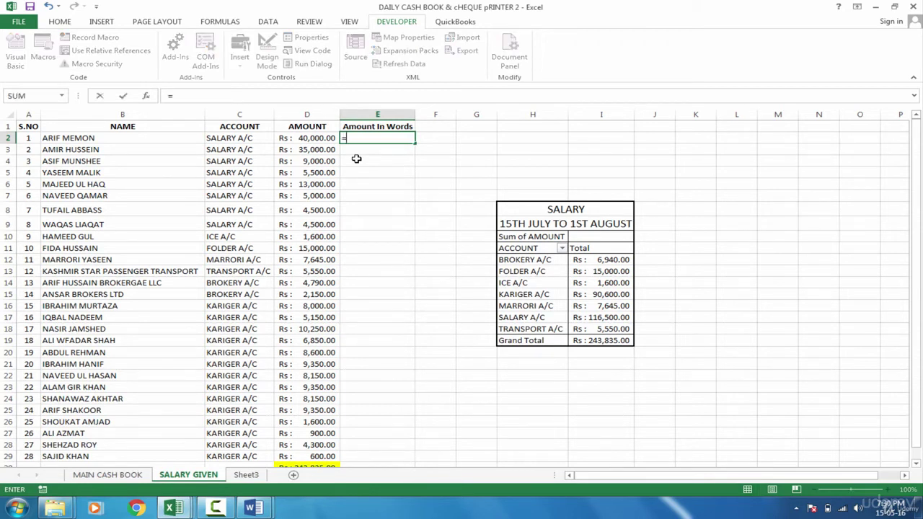
pyautogui.press('BackSpace')
pyautogui.press('BackSpace')
pyautogui.write('e')
pyautogui.press('BackSpace')
pyautogui.press('BackSpace')
pyautogui.press('BackSpace')
pyautogui.press('BackSpace')
pyautogui.press('Escape')
pyautogui.press('Right')
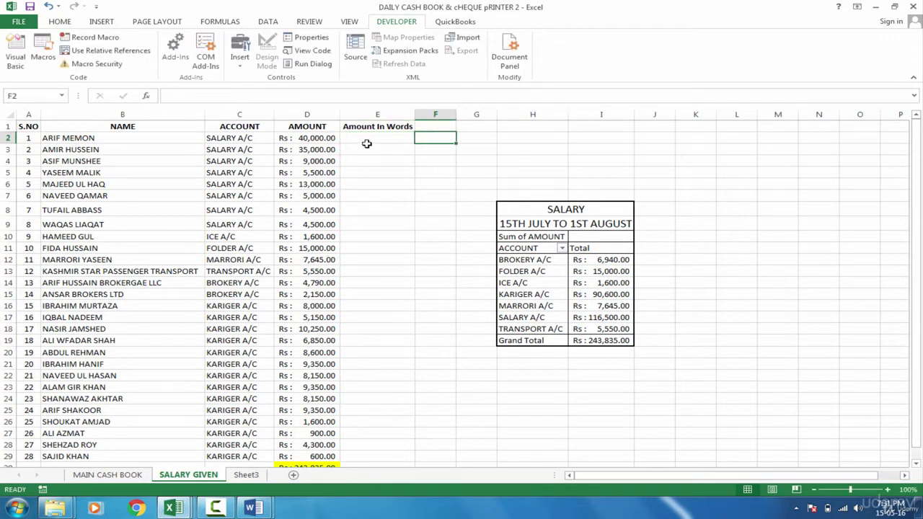
pyautogui.click(365, 137)
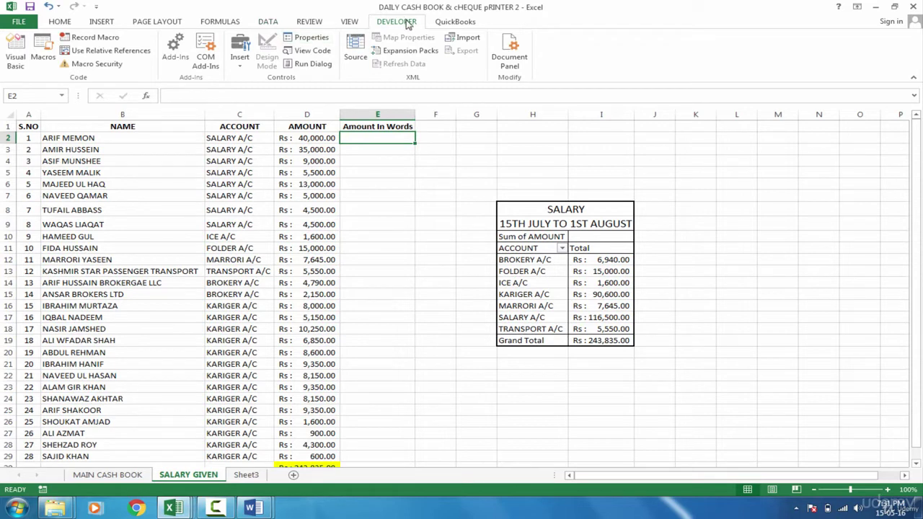
# Insert a new module in the cash book's VBA project, paste the SpellNumber code into it and close the Visual Basic editor
pyautogui.click(20, 64)
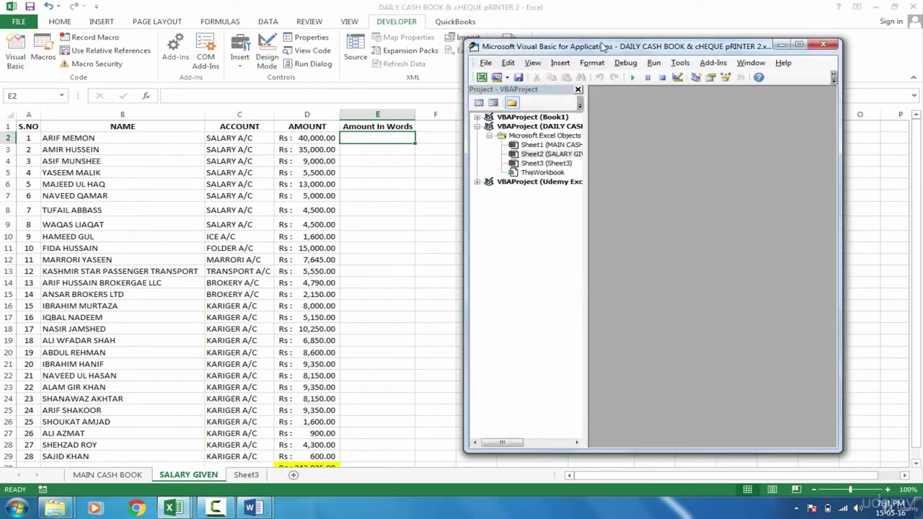
pyautogui.doubleClick(632, 45)
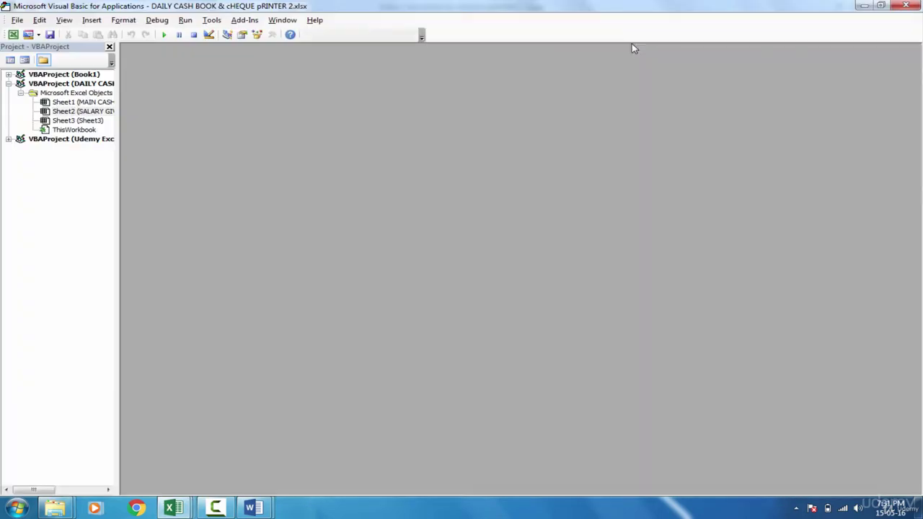
pyautogui.click(92, 21)
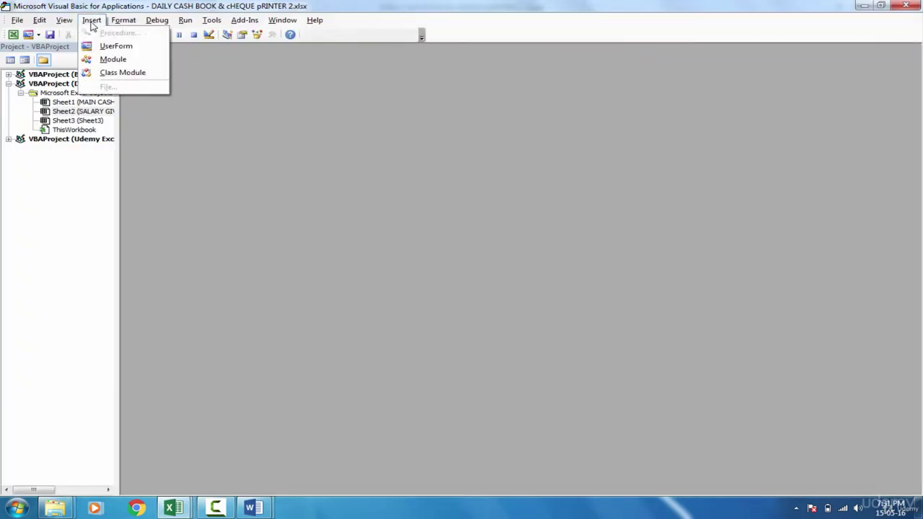
pyautogui.click(110, 61)
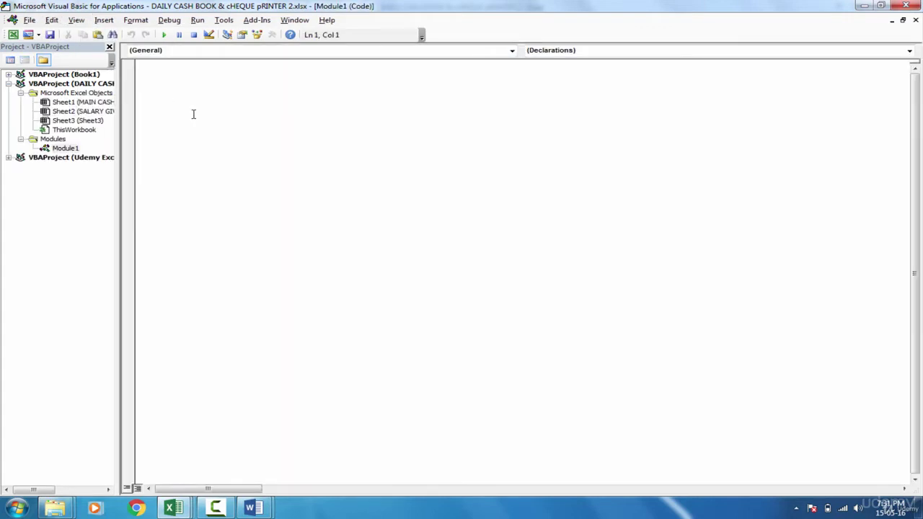
pyautogui.hotkey('ctrl', 'v')
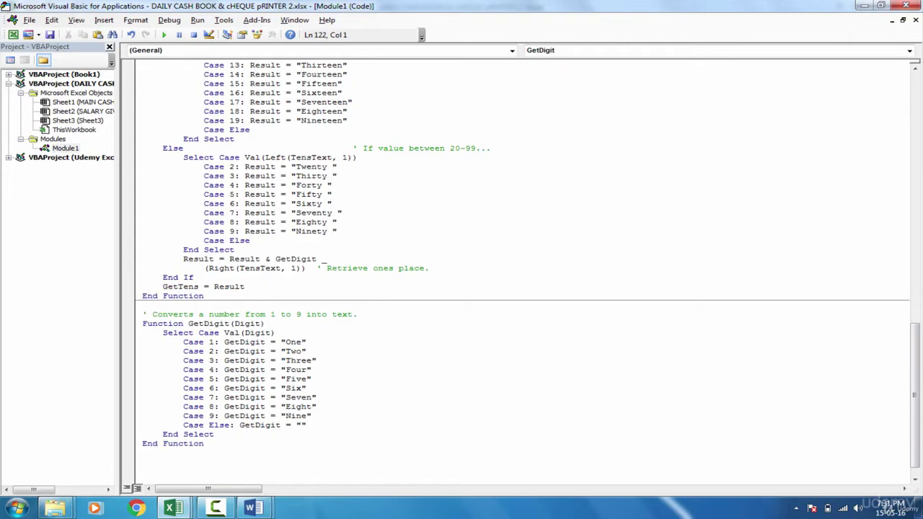
pyautogui.click(906, 6)
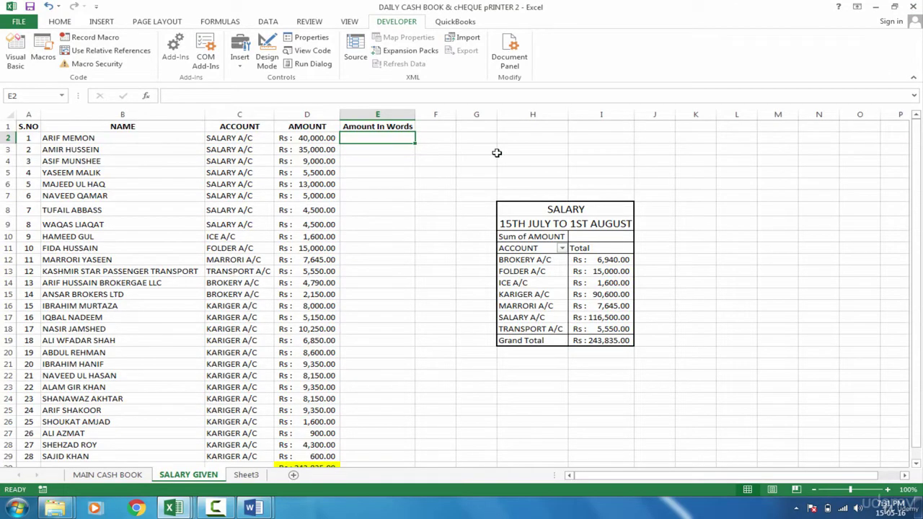
# Enter the formula =SpellNumber(D2) in cell E2 to spell out the first salary amount
pyautogui.write('=sp')
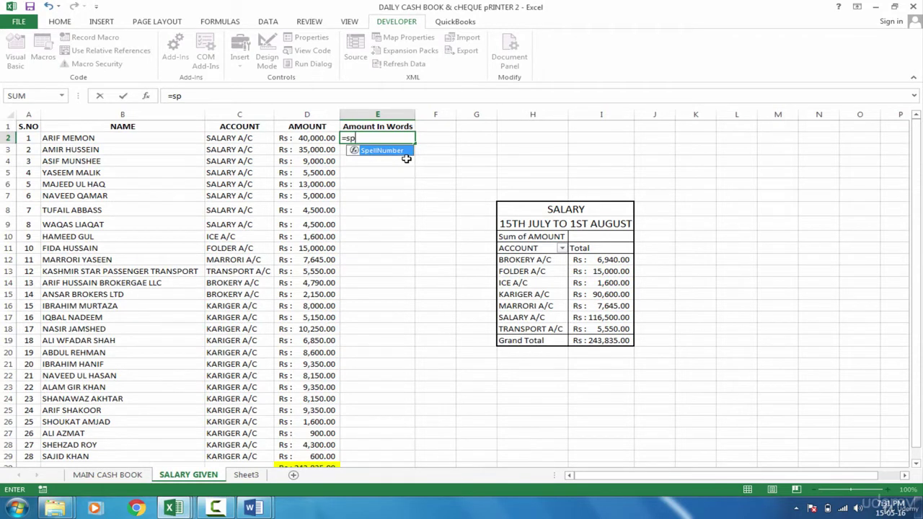
pyautogui.press('Tab')
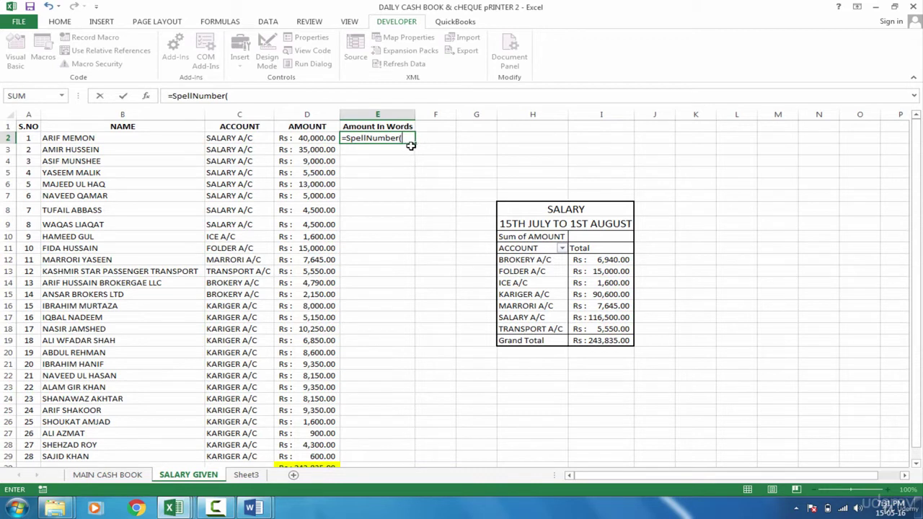
pyautogui.click(321, 139)
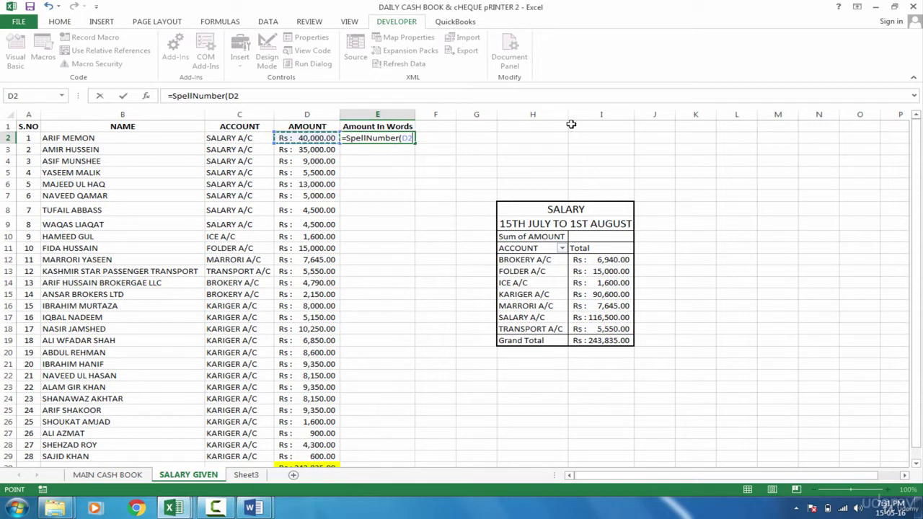
pyautogui.write(')')
pyautogui.press('Return')
pyautogui.click(408, 139)
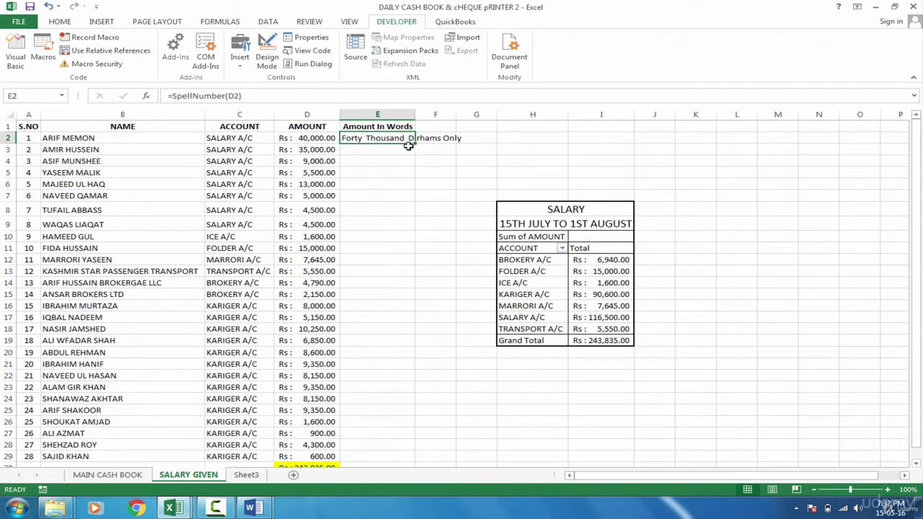
# Replace every "Dirhams" with "Dollars" in the SpellNumber code of Module1
pyautogui.click(16, 62)
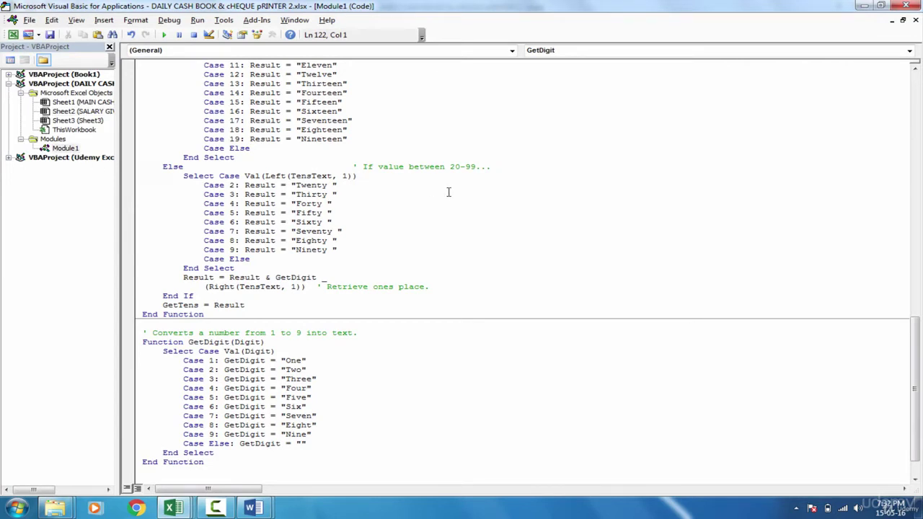
pyautogui.hotkey('ctrl', 'f')
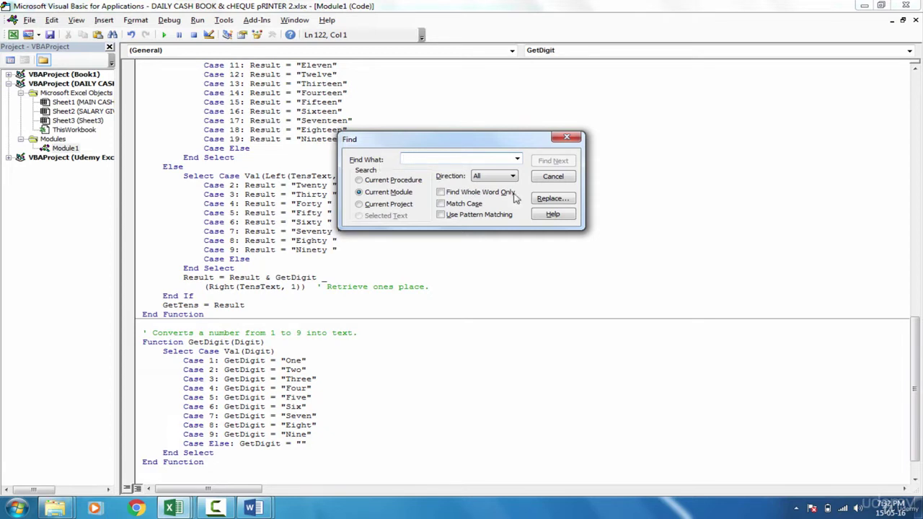
pyautogui.click(549, 199)
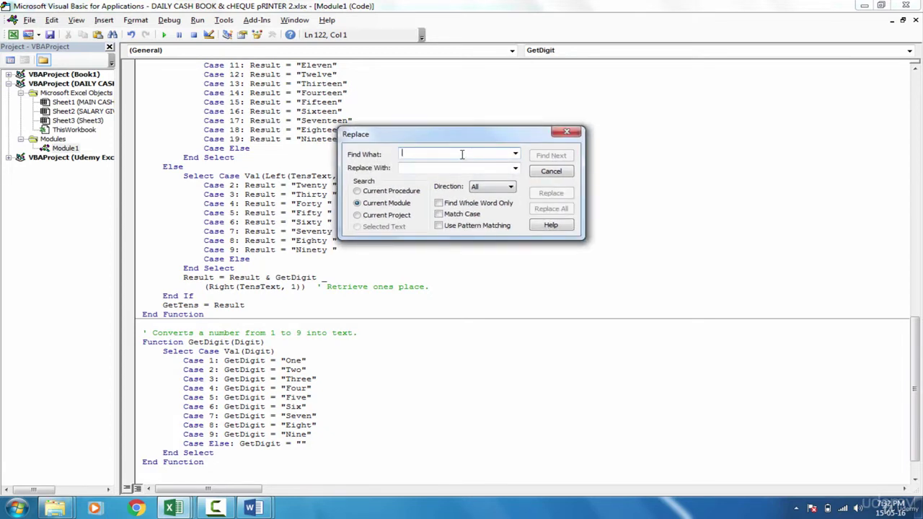
pyautogui.write('Dirhams')
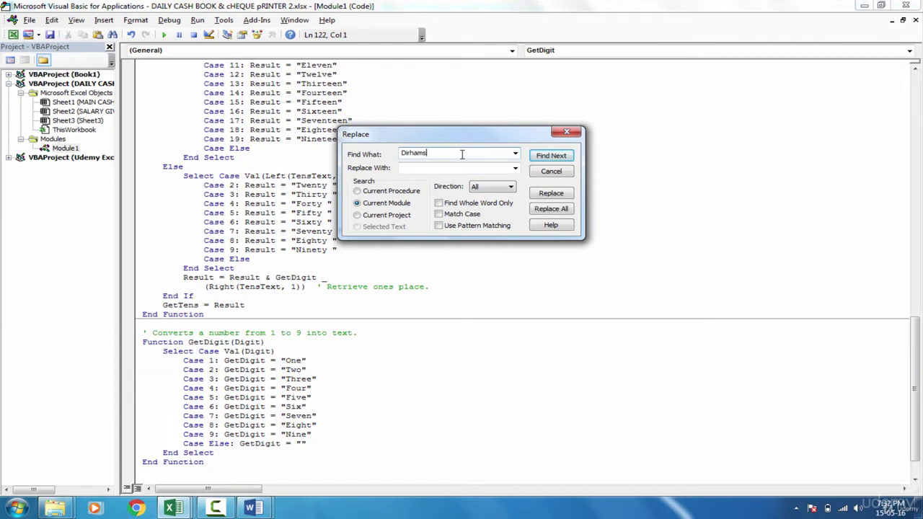
pyautogui.click(450, 170)
pyautogui.click(548, 209)
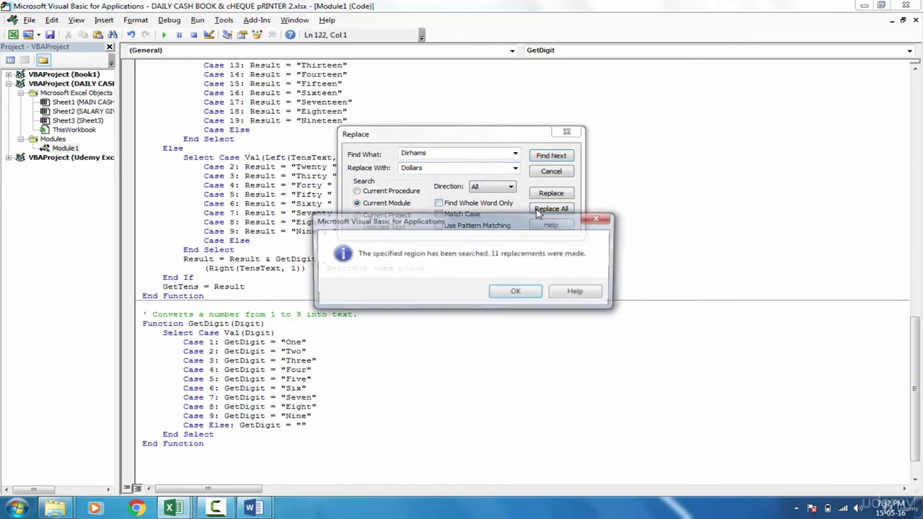
pyautogui.click(517, 293)
# Replace every remaining "Dirham" with "Dollar" in the current module
pyautogui.click(444, 152)
pyautogui.click(445, 153)
pyautogui.press('BackSpace')
pyautogui.doubleClick(439, 167)
pyautogui.press('BackSpace')
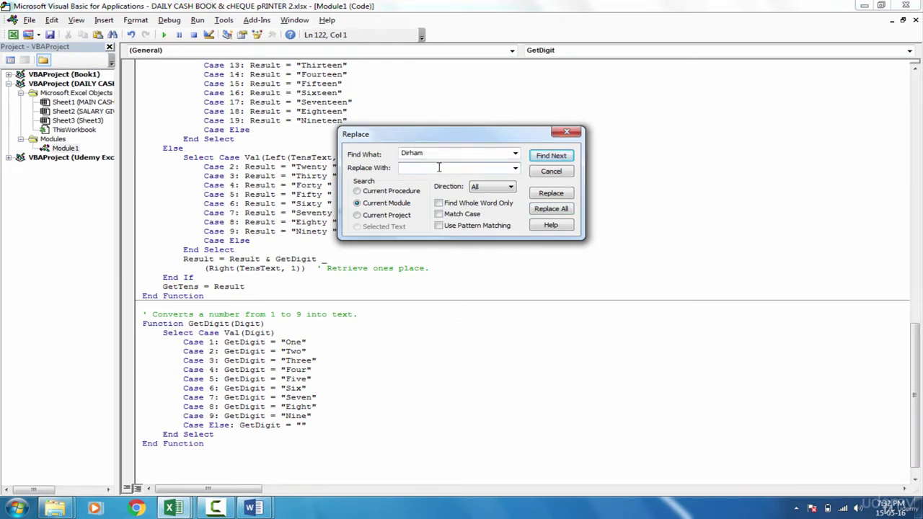
pyautogui.write('Dollar')
pyautogui.click(553, 210)
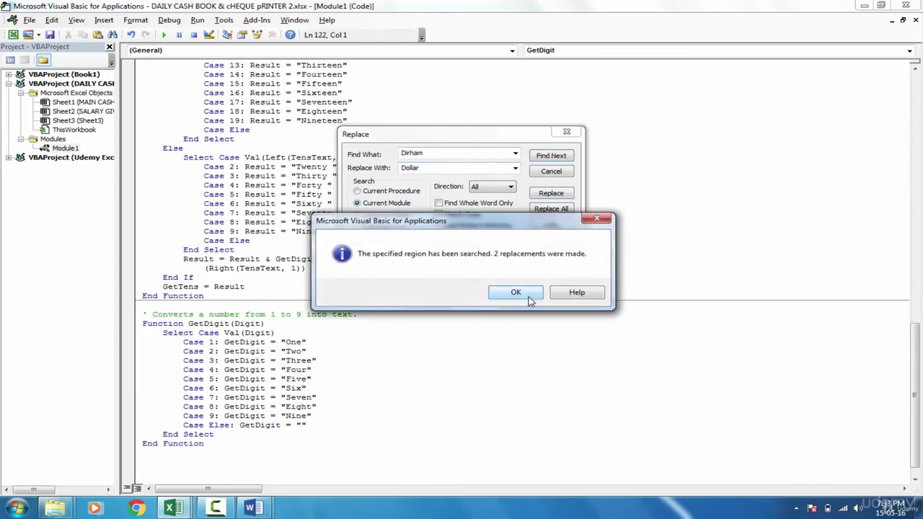
pyautogui.click(528, 295)
# Replace every "Fils" with "Cents" in the module and return to the SALARY GIVEN sheet
pyautogui.doubleClick(433, 153)
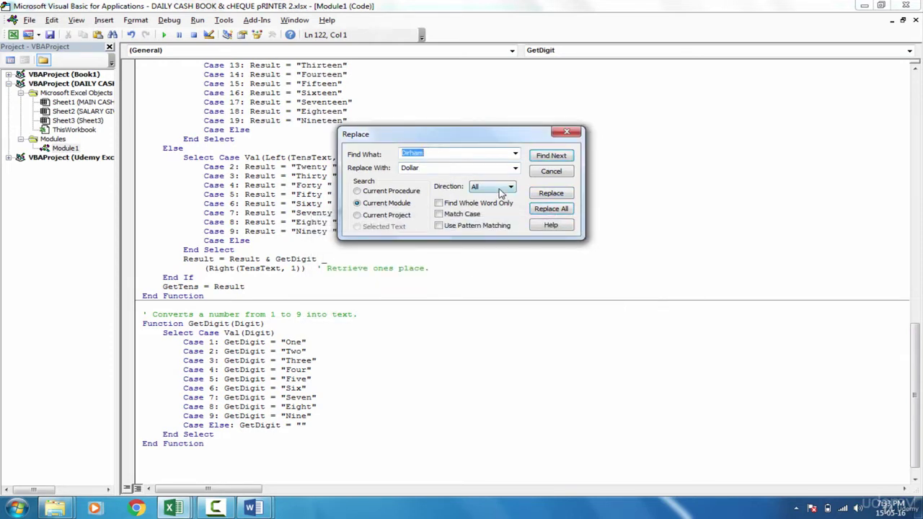
pyautogui.write('Fu')
pyautogui.press('Tab')
pyautogui.write('C')
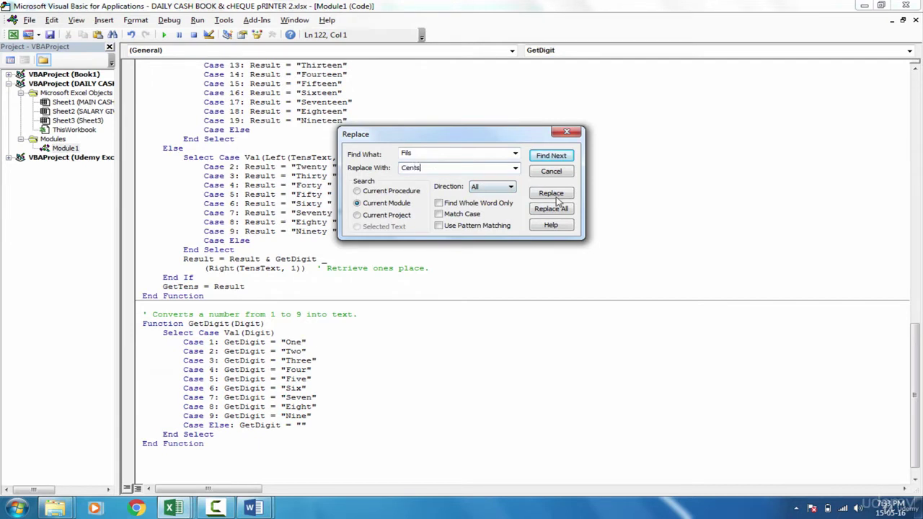
pyautogui.click(560, 210)
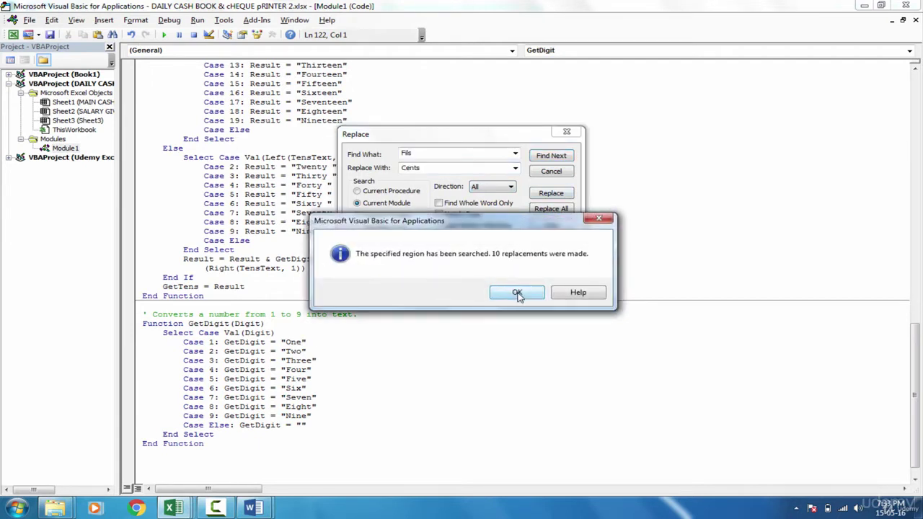
pyautogui.click(516, 292)
pyautogui.click(567, 133)
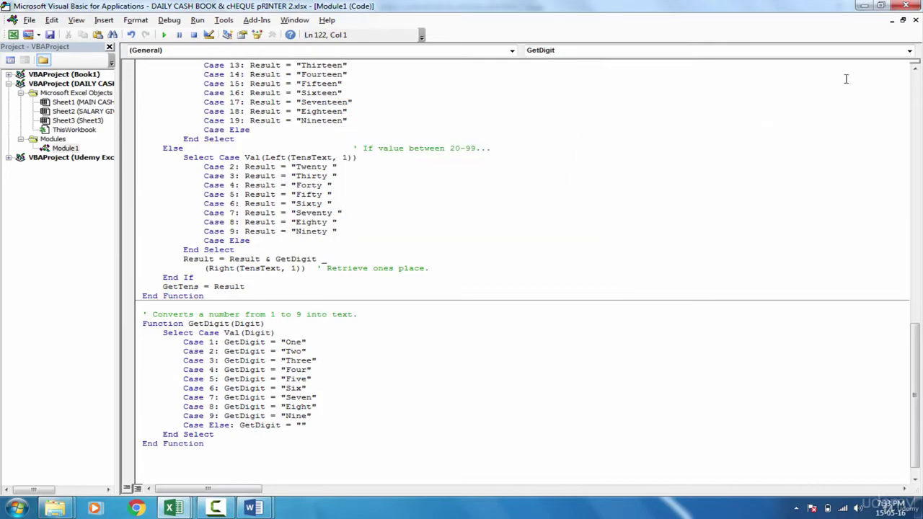
pyautogui.click(906, 6)
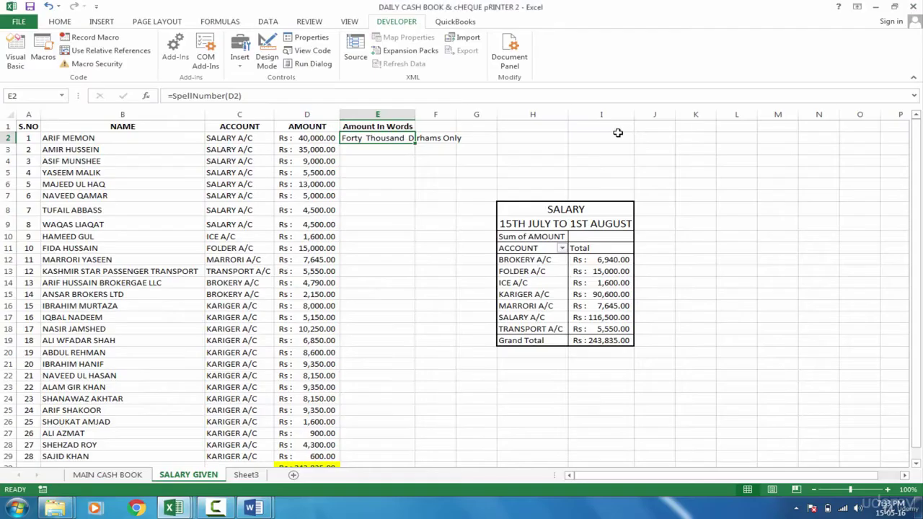
# Fill the SpellNumber formula from E2 down to E29 and check several of the spelled-out amounts
pyautogui.doubleClick(413, 142)
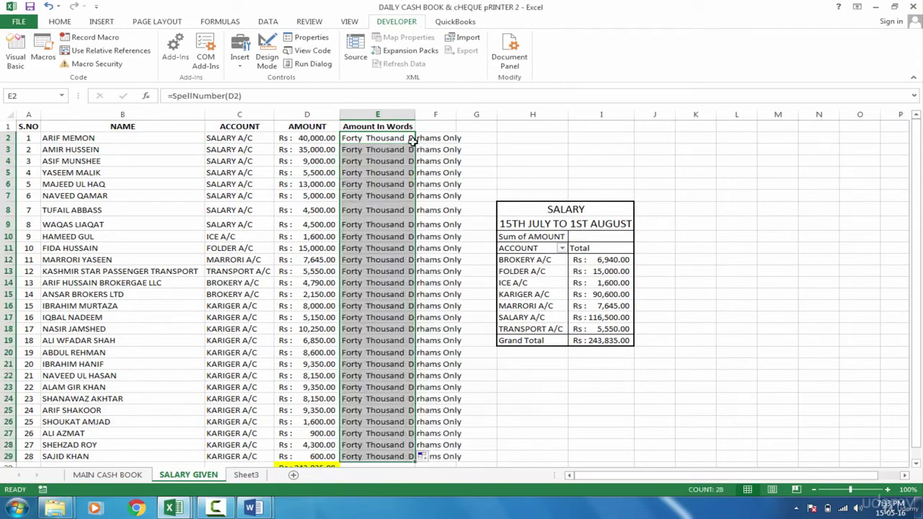
pyautogui.click(388, 142)
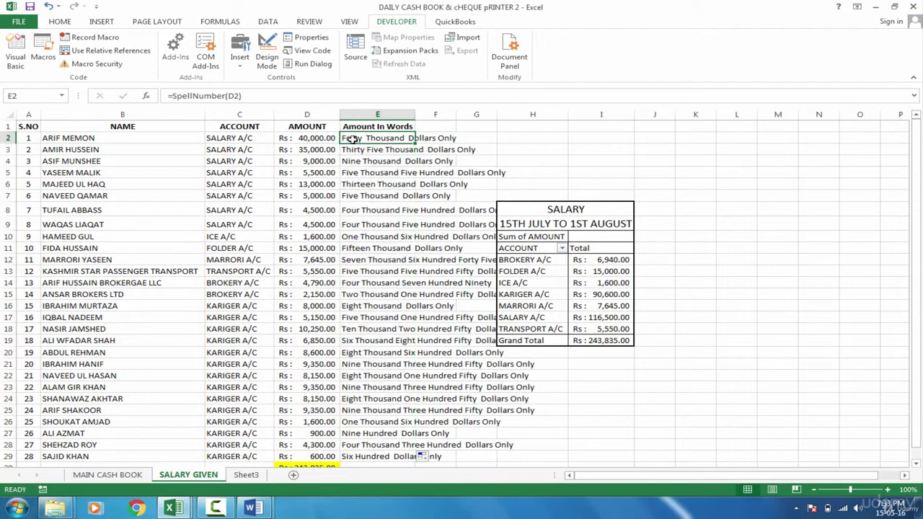
pyautogui.click(353, 160)
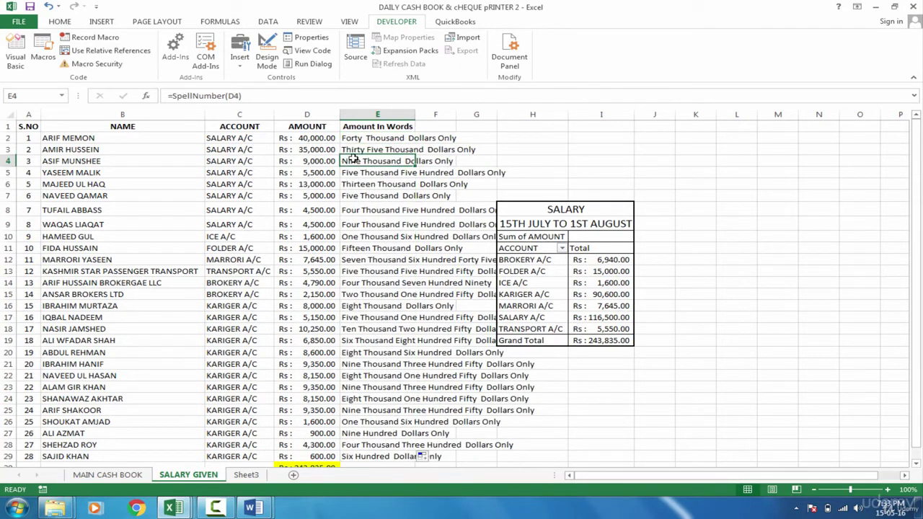
pyautogui.click(379, 211)
pyautogui.click(381, 271)
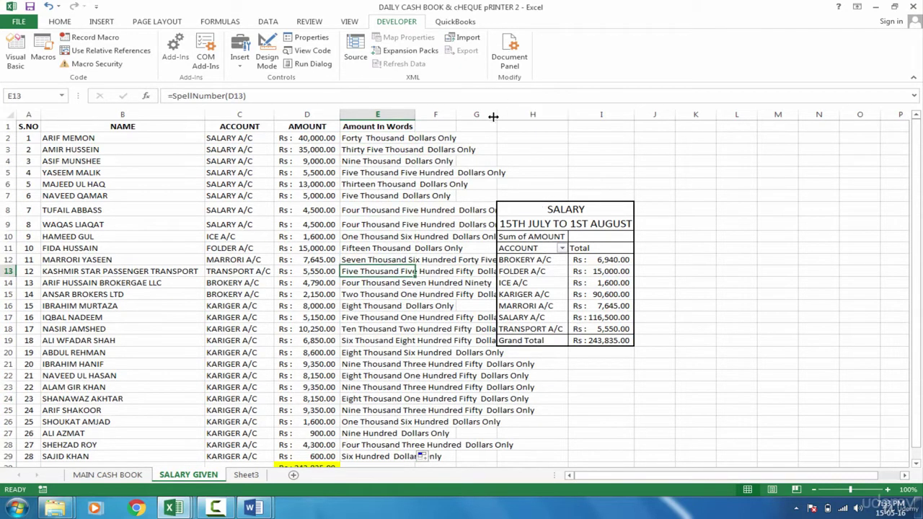
# Fit the width of the Amount In Words column to its contents and check the lower rows
pyautogui.moveTo(415, 116); pyautogui.dragTo(415, 116)
pyautogui.doubleClick(414, 117)
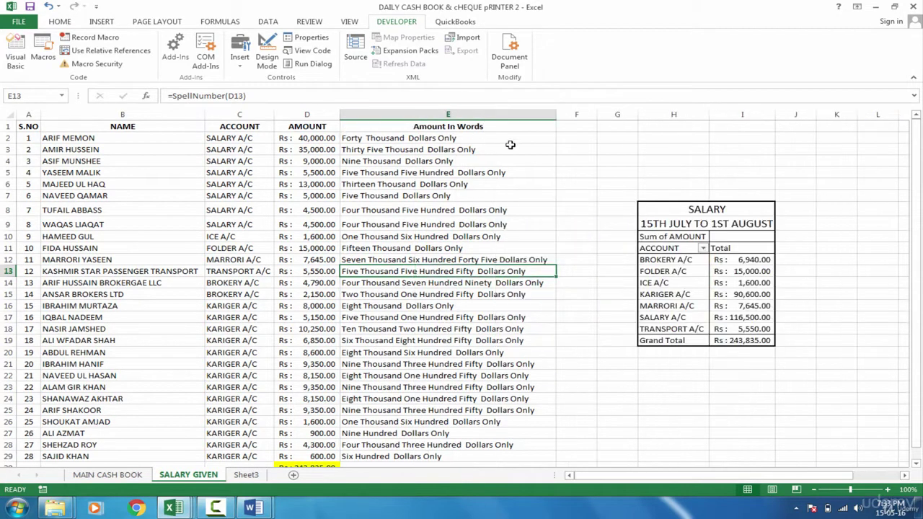
pyautogui.click(481, 412)
pyautogui.click(481, 443)
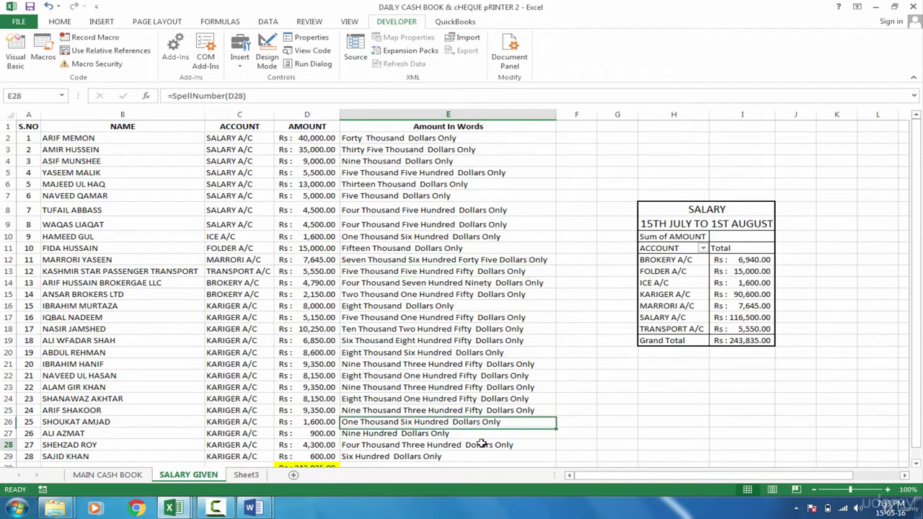
# Set the amount in D2 to 356782.23 and check its spelled-out text in E2
pyautogui.click(322, 138)
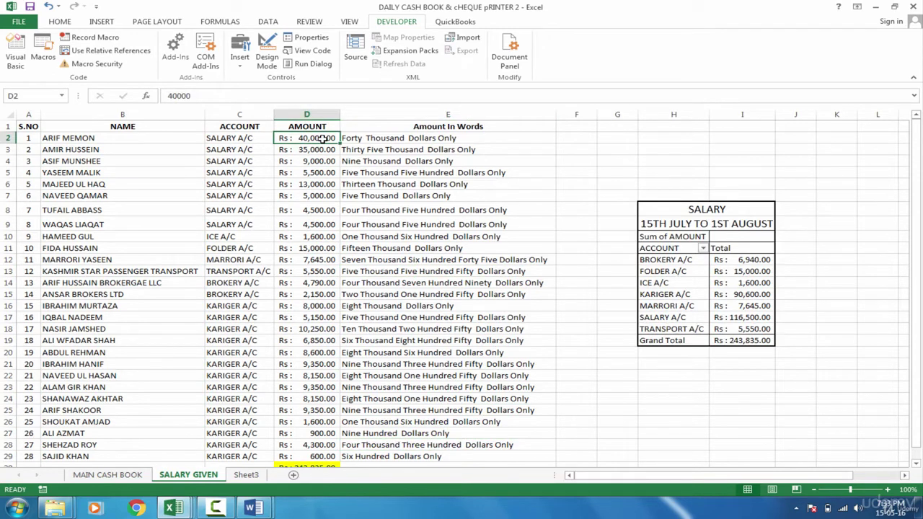
pyautogui.write('356782.23')
pyautogui.press('Return')
pyautogui.click(345, 138)
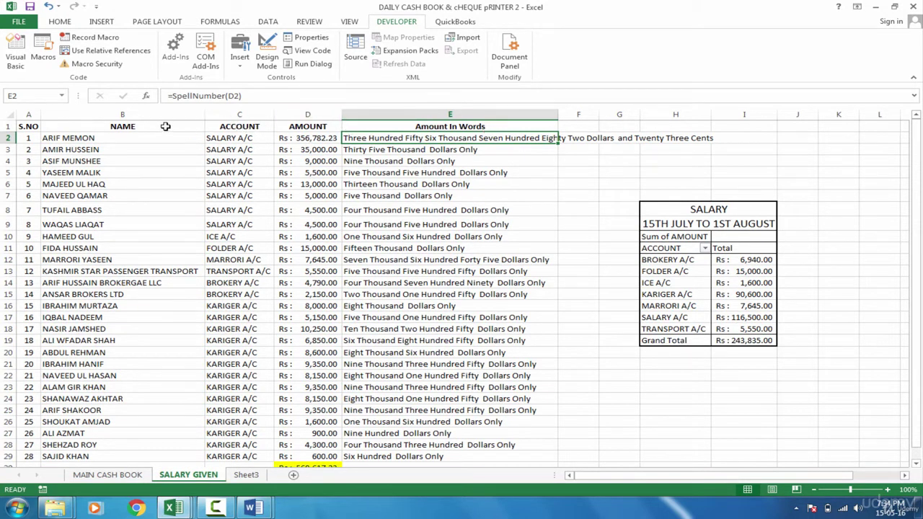
pyautogui.moveTo(169, 127); pyautogui.dragTo(456, 299)
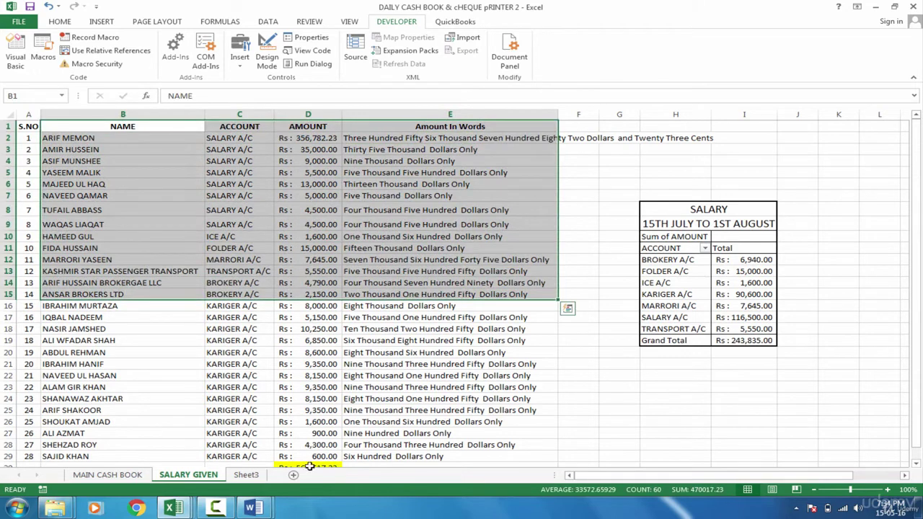
pyautogui.click(249, 129)
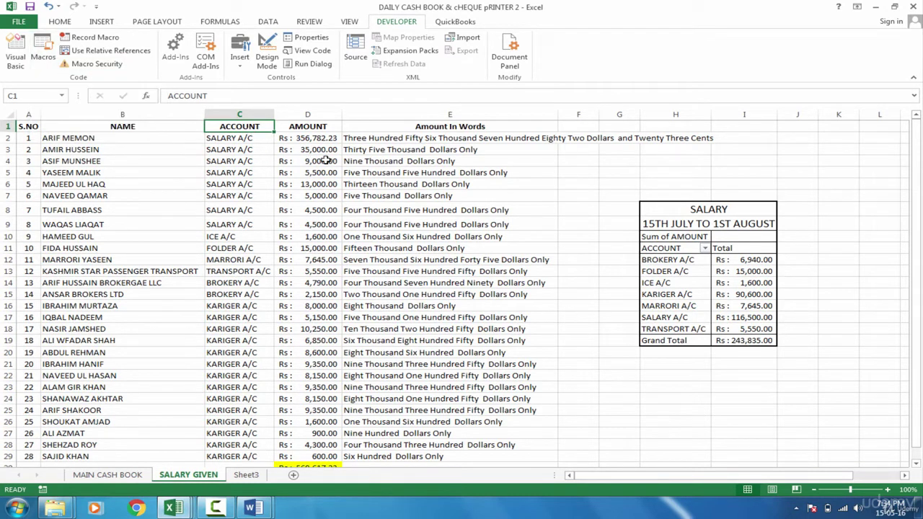
pyautogui.click(452, 130)
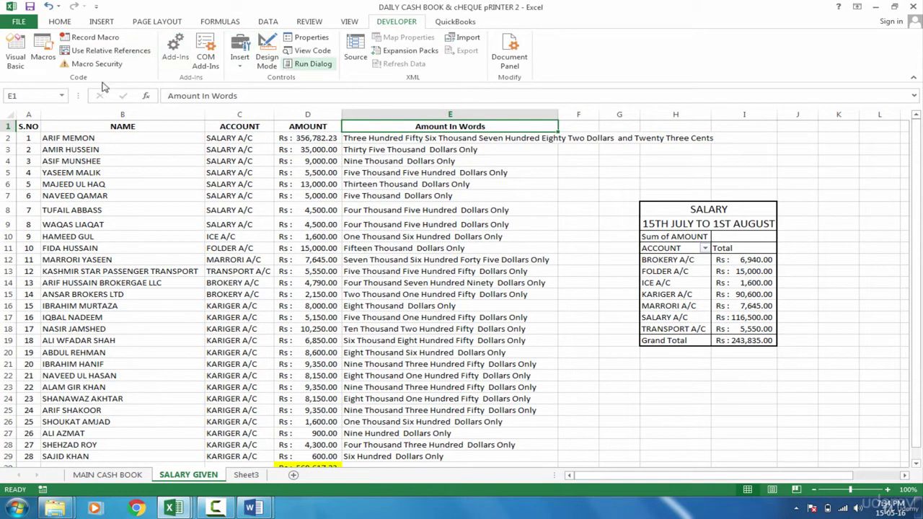
# Save a copy of the workbook to the Desktop as a macro-free Excel Workbook, keeping the name DAILY CASH BOOK & cHEQUE pRINTER 2
pyautogui.click(19, 21)
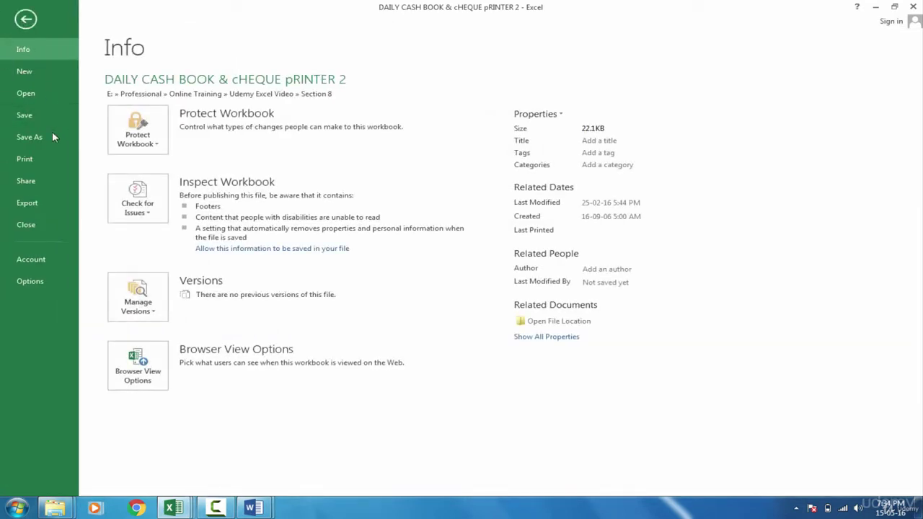
pyautogui.click(28, 136)
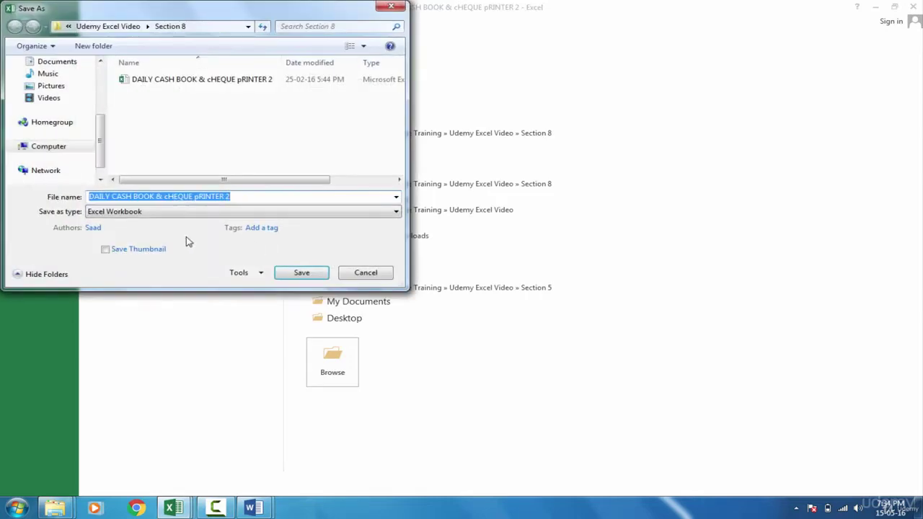
pyautogui.click(140, 213)
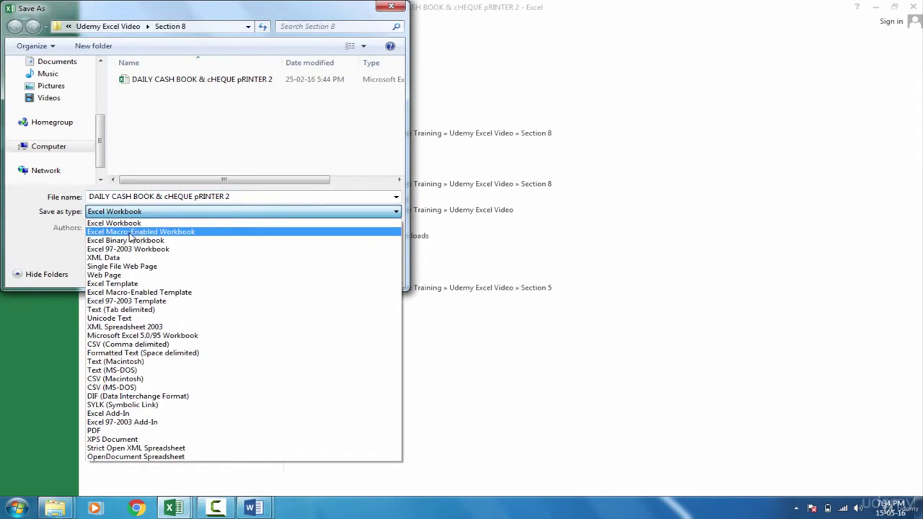
pyautogui.click(143, 223)
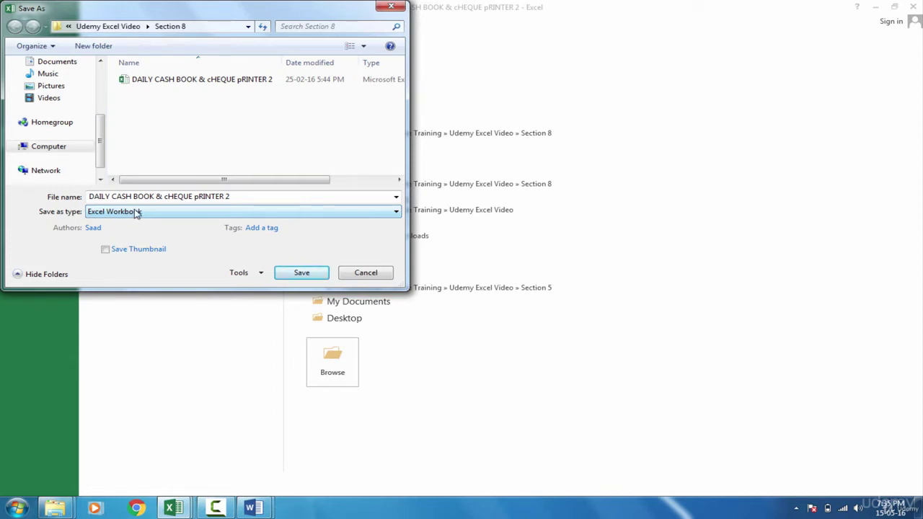
pyautogui.click(141, 213)
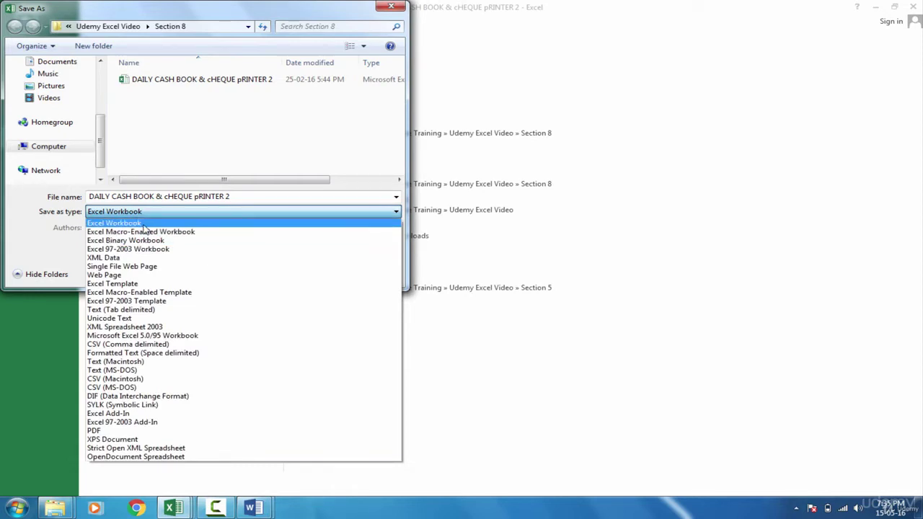
pyautogui.click(143, 224)
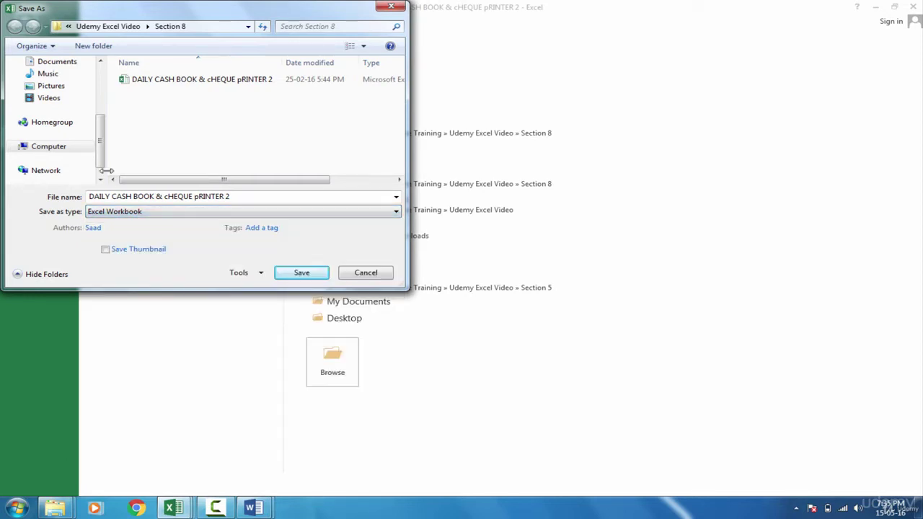
pyautogui.moveTo(105, 157); pyautogui.dragTo(101, 110)
pyautogui.click(73, 105)
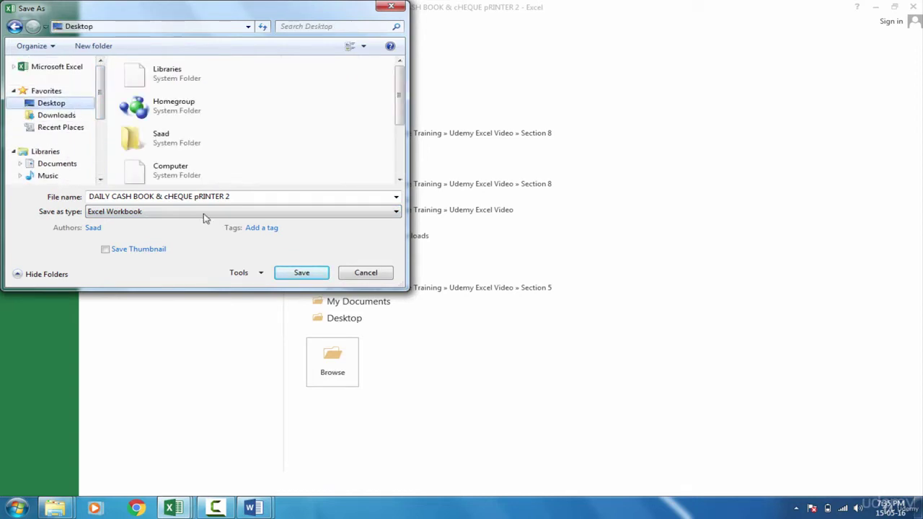
pyautogui.click(302, 273)
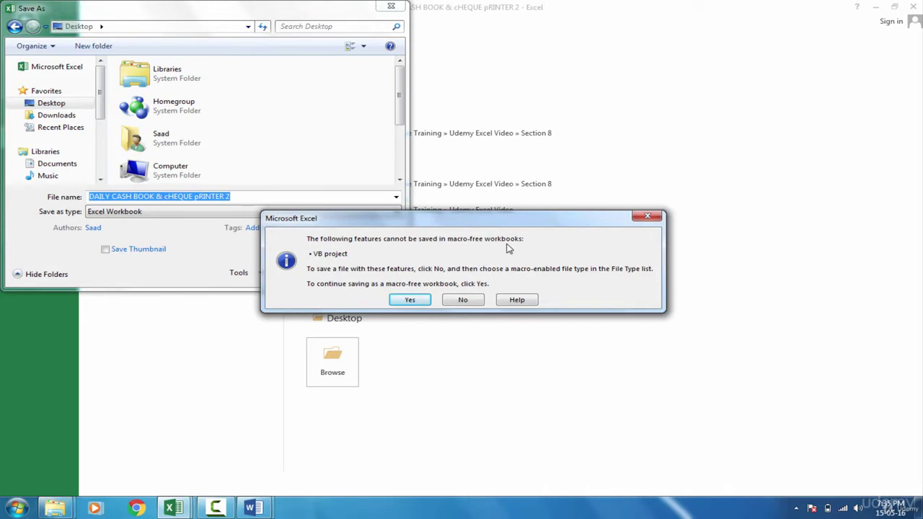
pyautogui.click(410, 300)
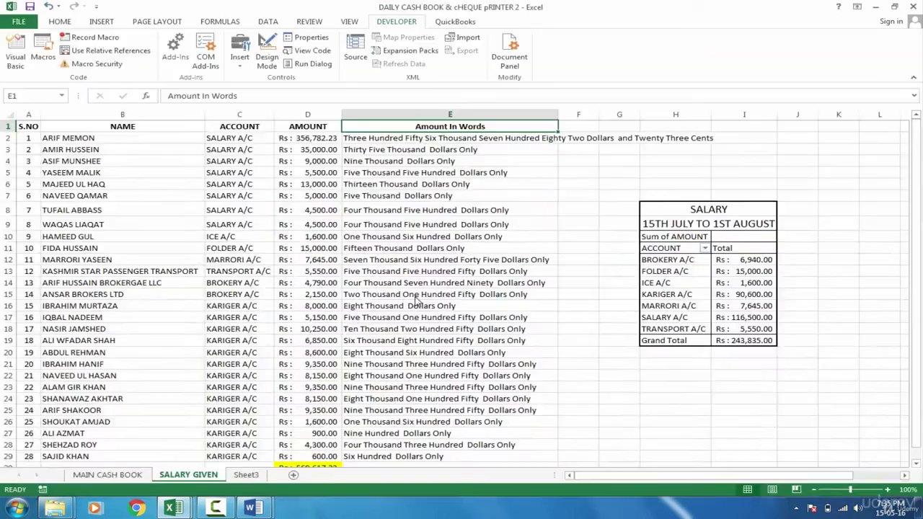
# Switch to the Cheque Writer - ENBD document in Word and clear the payee, amount in words and numeric amount boxes
pyautogui.click(444, 284)
pyautogui.click(875, 6)
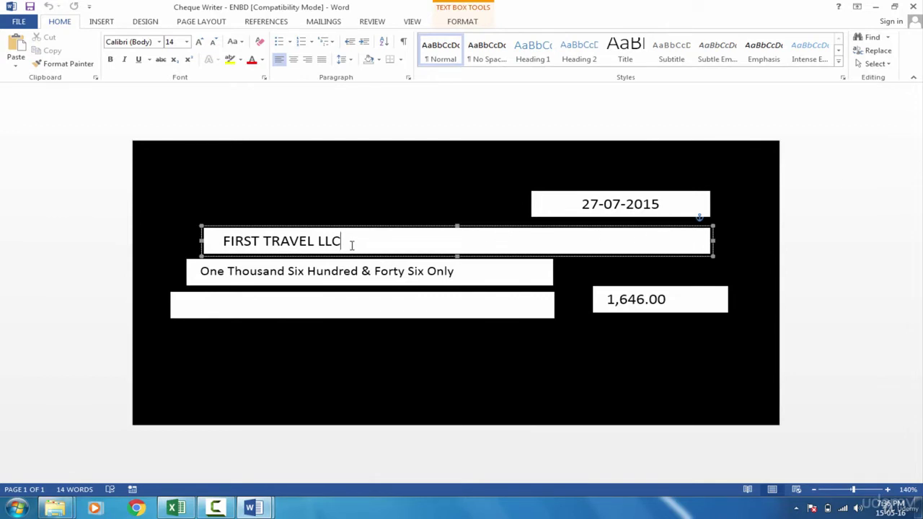
pyautogui.moveTo(353, 243); pyautogui.dragTo(220, 241)
pyautogui.press('BackSpace')
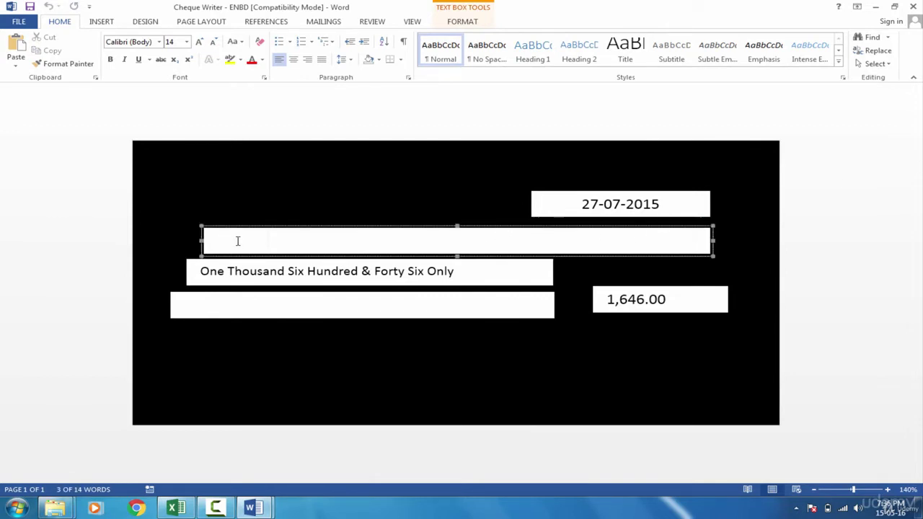
pyautogui.moveTo(455, 271); pyautogui.dragTo(200, 295)
pyautogui.press('BackSpace')
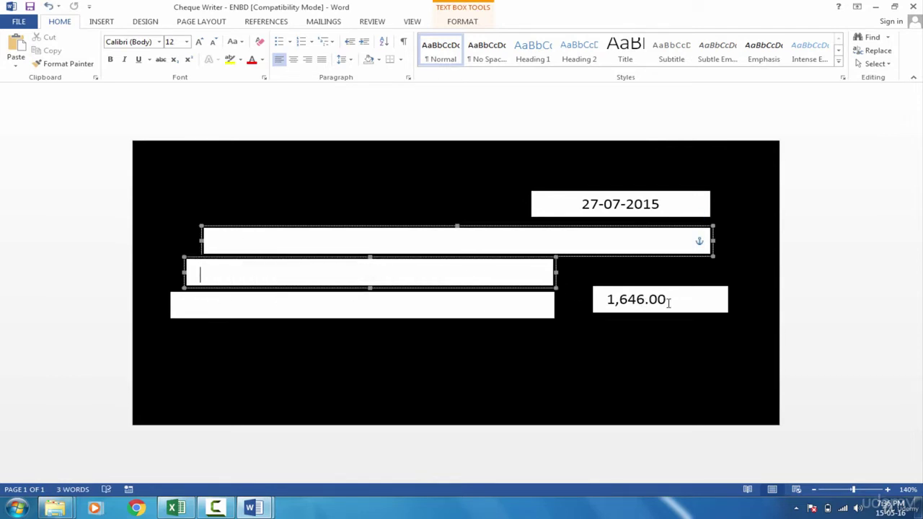
pyautogui.click(610, 303)
pyautogui.doubleClick(610, 303)
pyautogui.press('BackSpace')
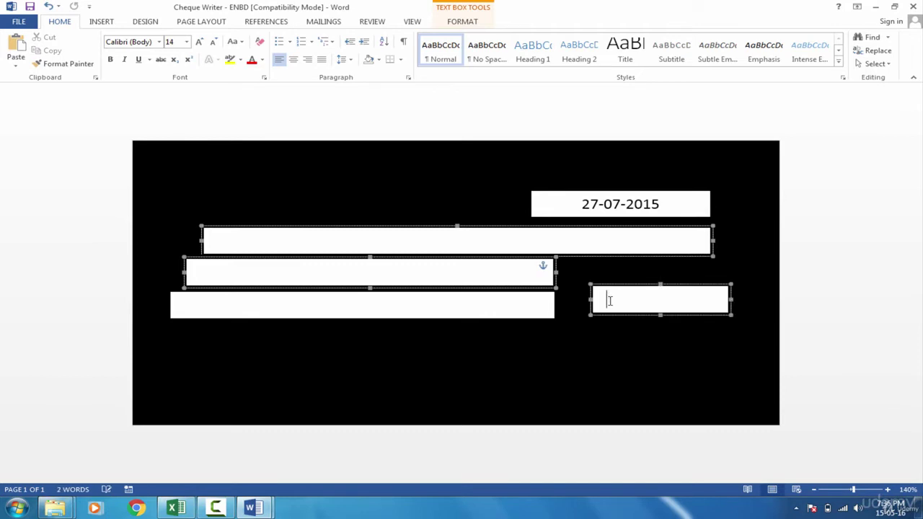
# Set the cheque date to 31-01-2016 without a trailing space
pyautogui.moveTo(661, 201); pyautogui.dragTo(588, 199)
pyautogui.write('31-0')
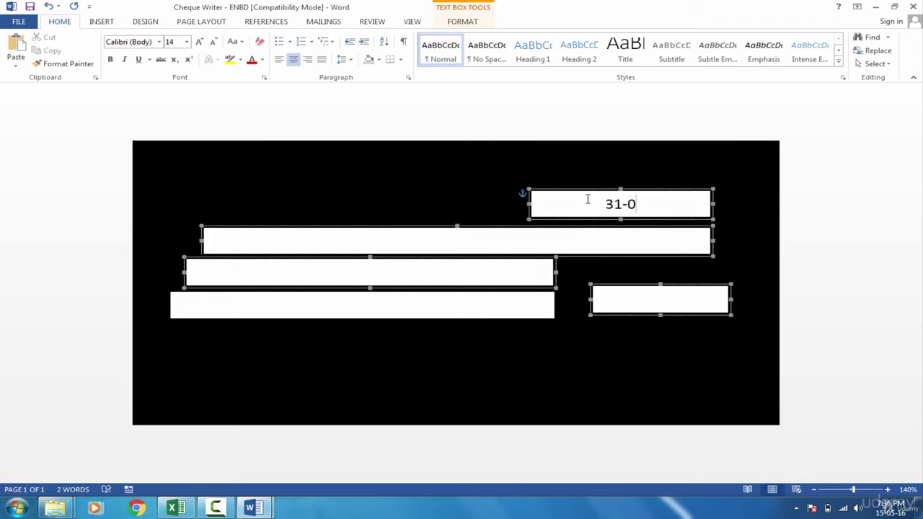
pyautogui.write('1-201')
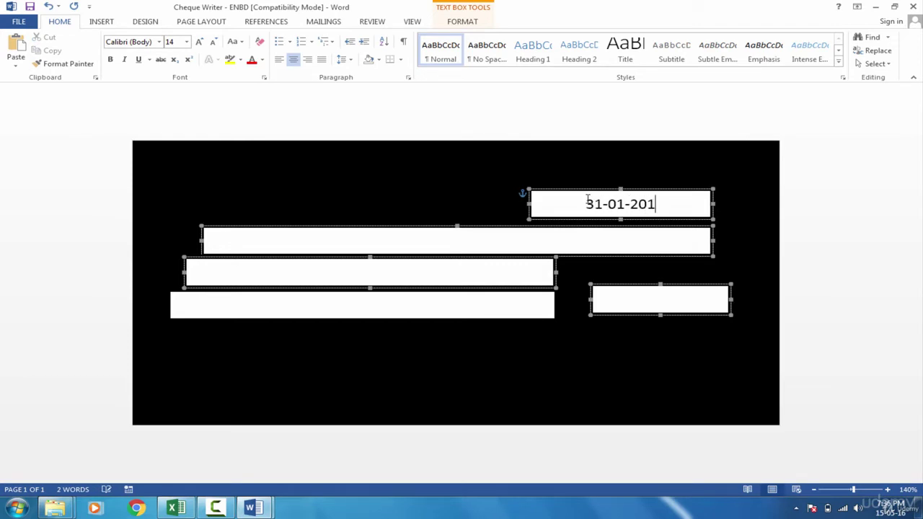
pyautogui.write('6')
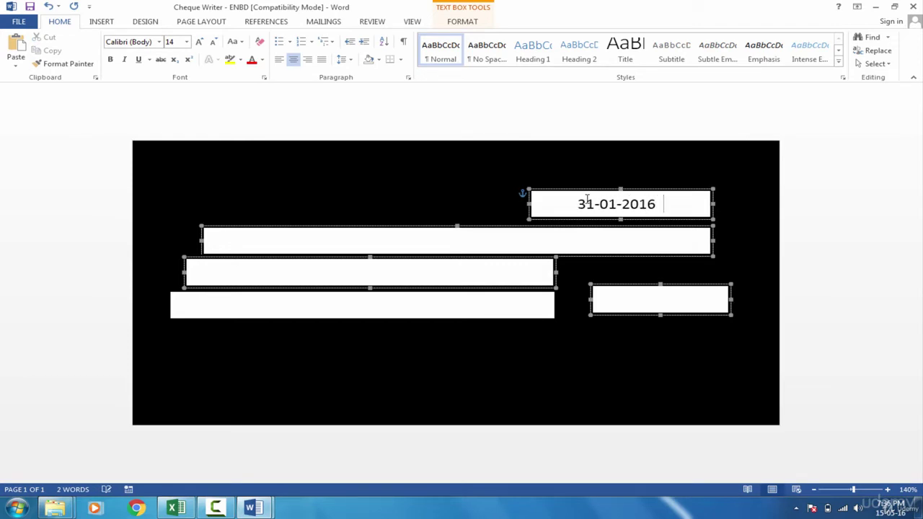
pyautogui.press('BackSpace')
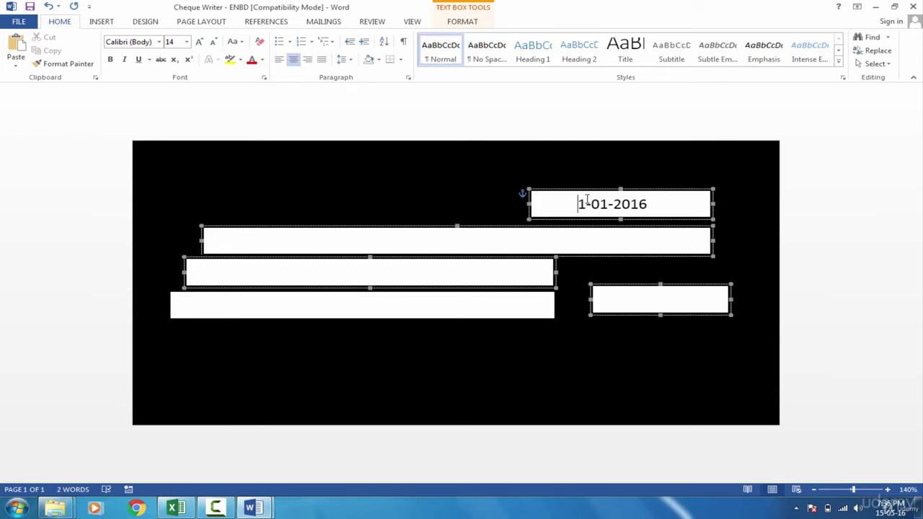
pyautogui.hotkey('ctrl', 'z')
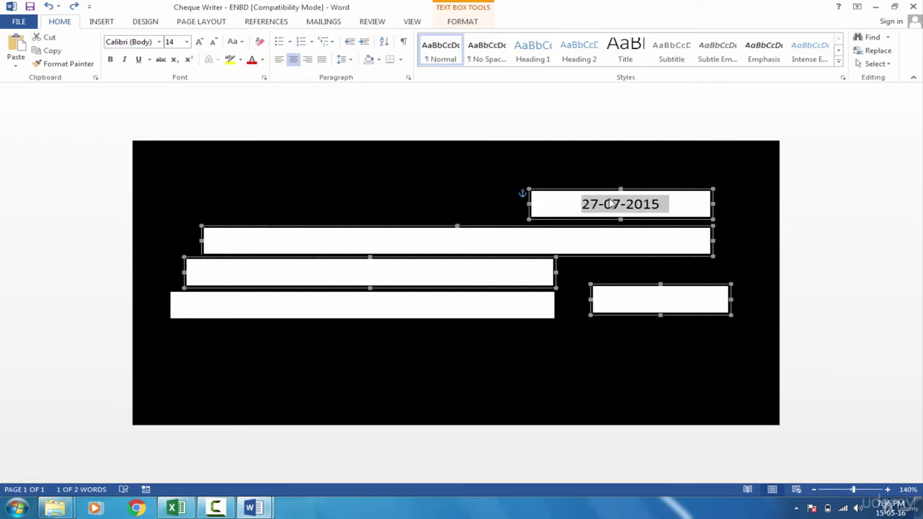
pyautogui.hotkey('ctrl', 'y')
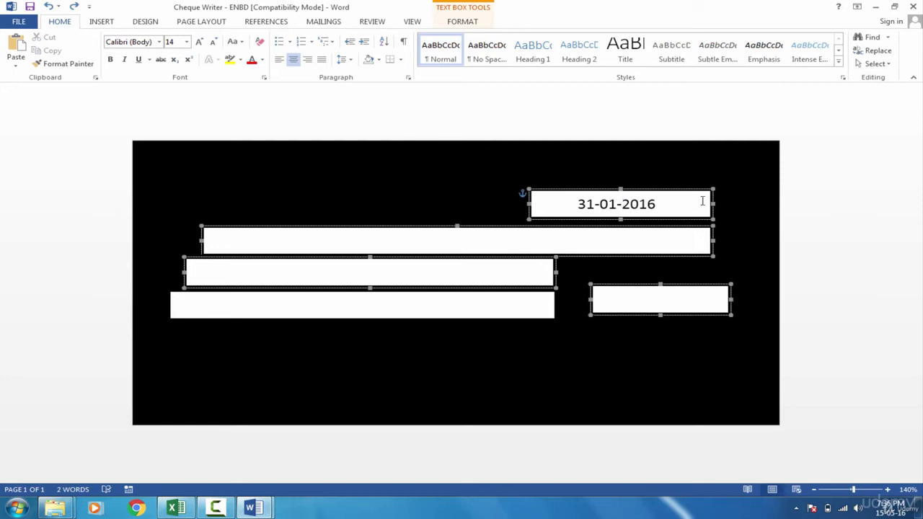
pyautogui.press('BackSpace')
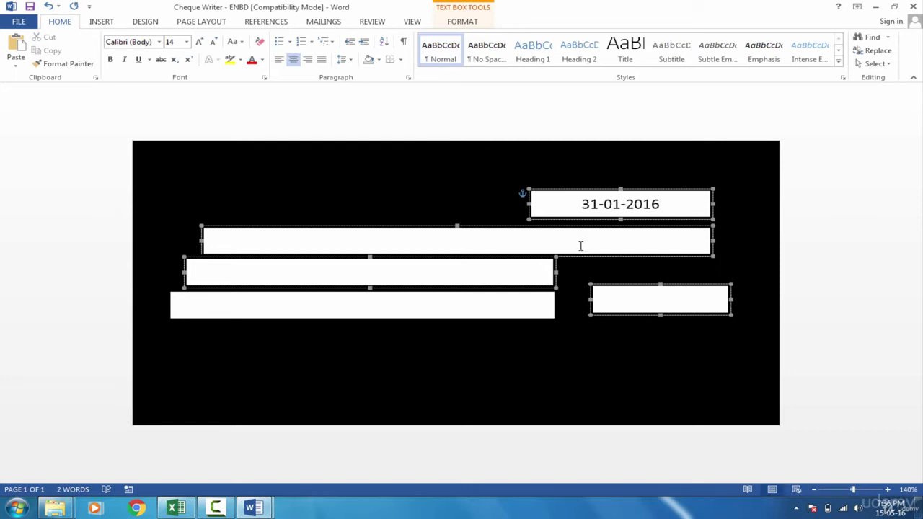
# Connect the cheque to the existing recipient list in the Desktop workbook DAILY CASH BOOK & cHEQUE pRINTER 2, using the 'SALARY GIVEN$' table
pyautogui.click(549, 243)
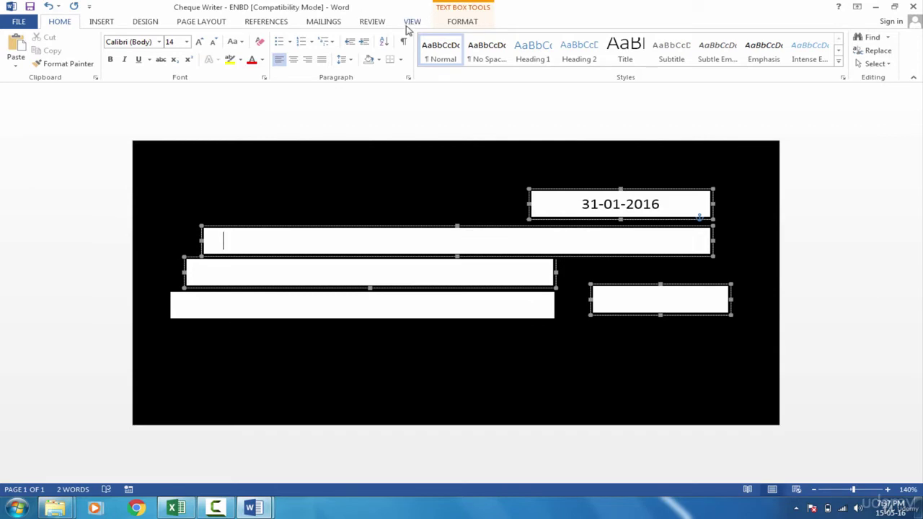
pyautogui.click(266, 21)
pyautogui.click(65, 23)
pyautogui.click(325, 22)
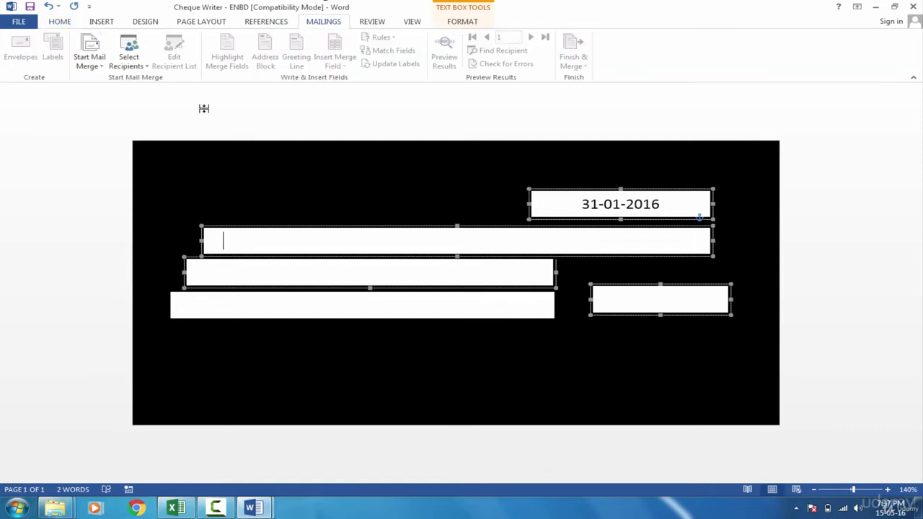
pyautogui.click(126, 65)
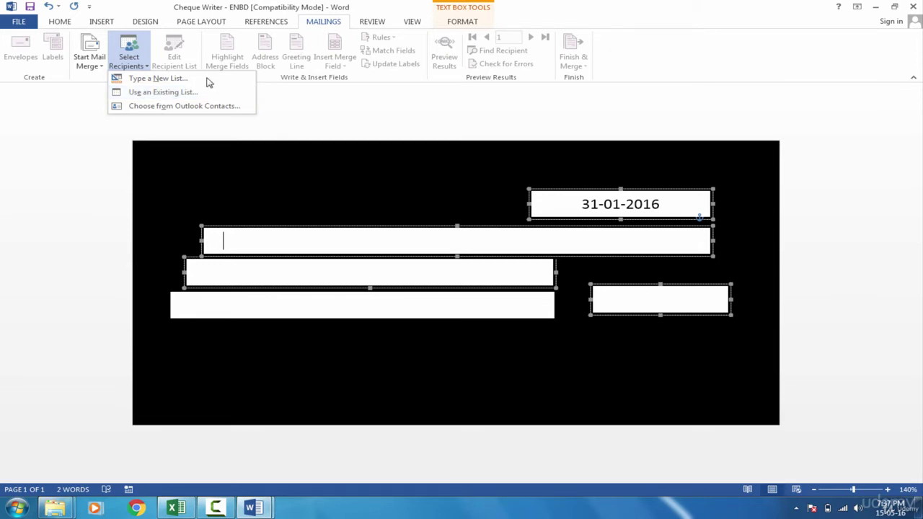
pyautogui.click(156, 93)
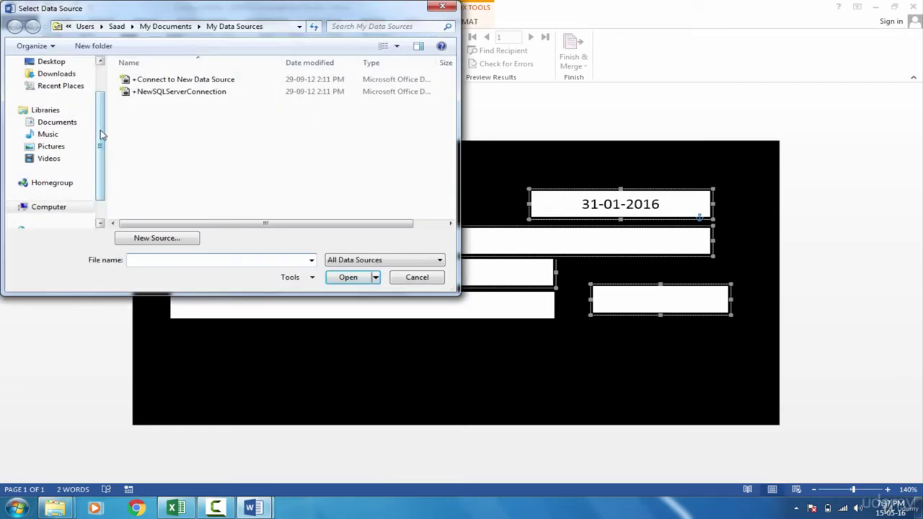
pyautogui.scroll(2, 99, 127)
pyautogui.click(75, 104)
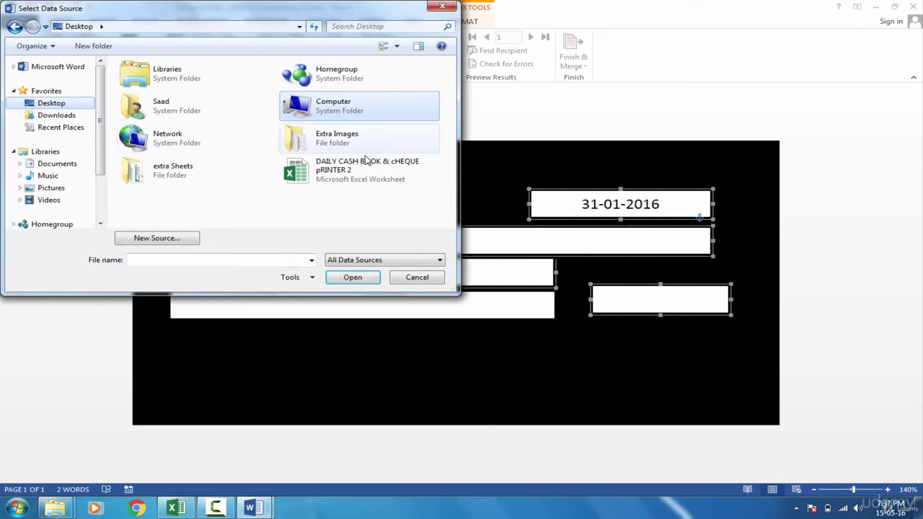
pyautogui.click(297, 176)
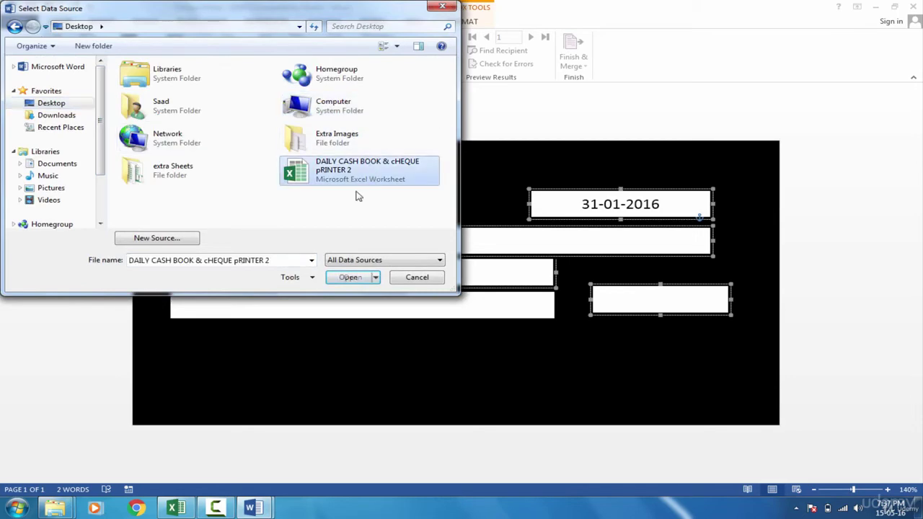
pyautogui.click(352, 278)
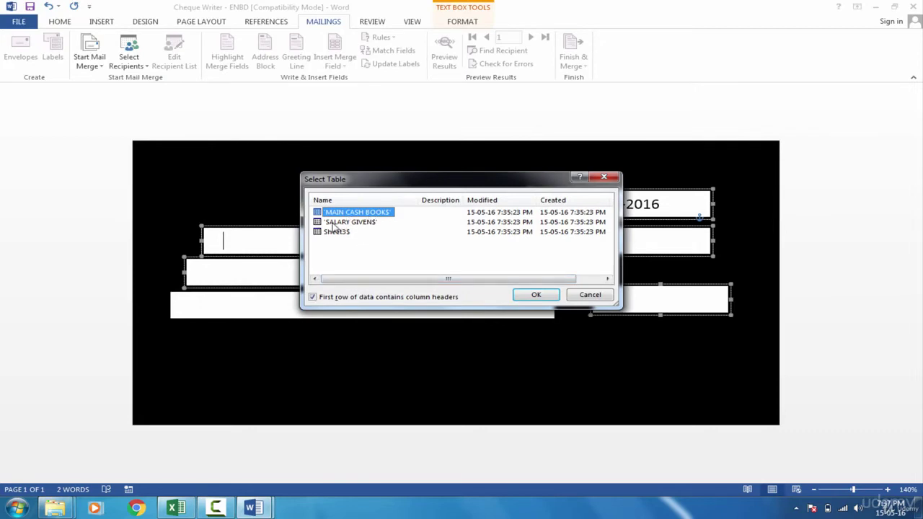
pyautogui.click(336, 223)
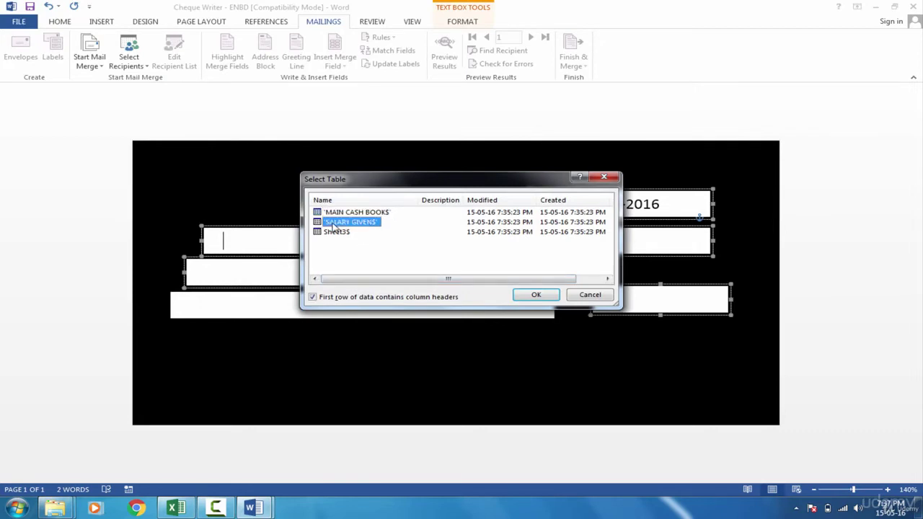
pyautogui.click(535, 296)
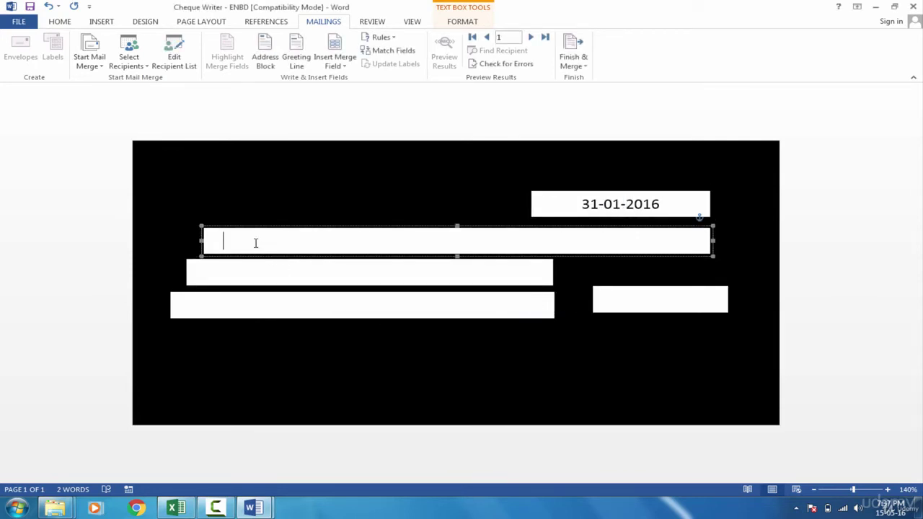
# Insert the NAME merge field in the payee box and the Amount_In_Words merge field in the box below it
pyautogui.click(301, 239)
pyautogui.click(342, 65)
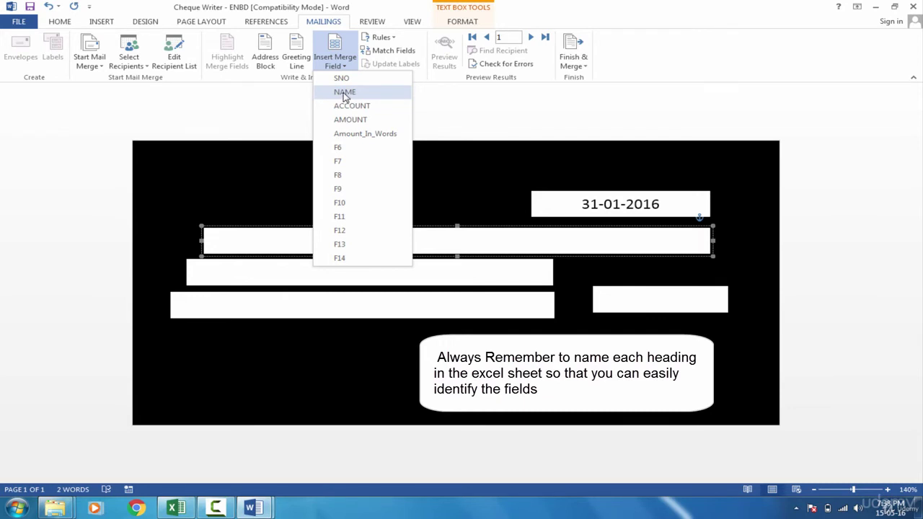
pyautogui.click(344, 93)
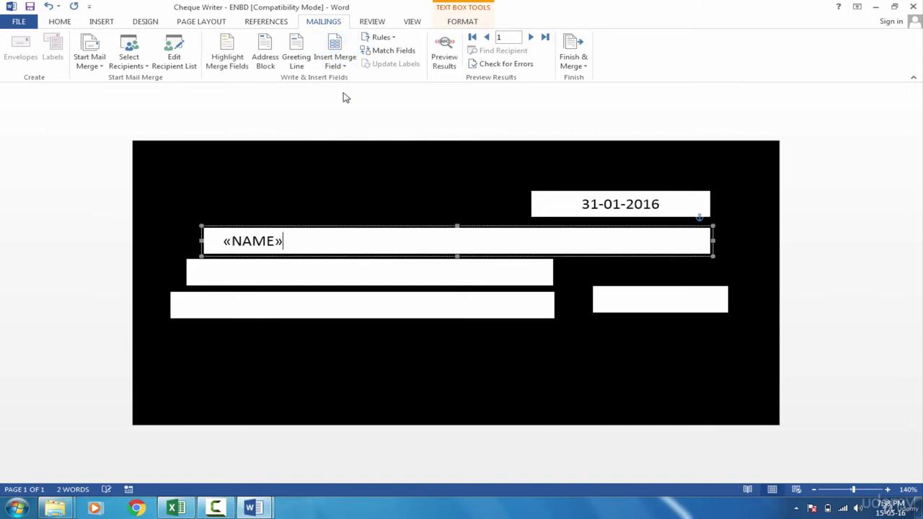
pyautogui.click(292, 274)
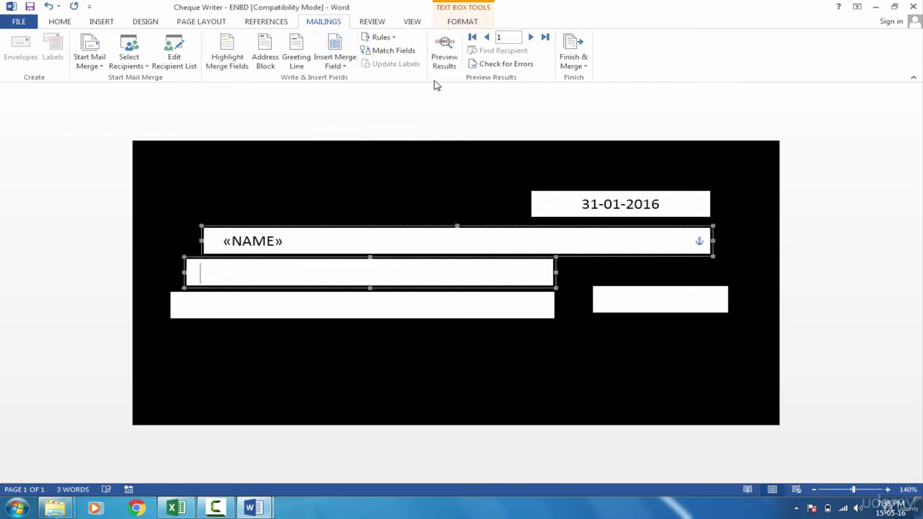
pyautogui.click(336, 67)
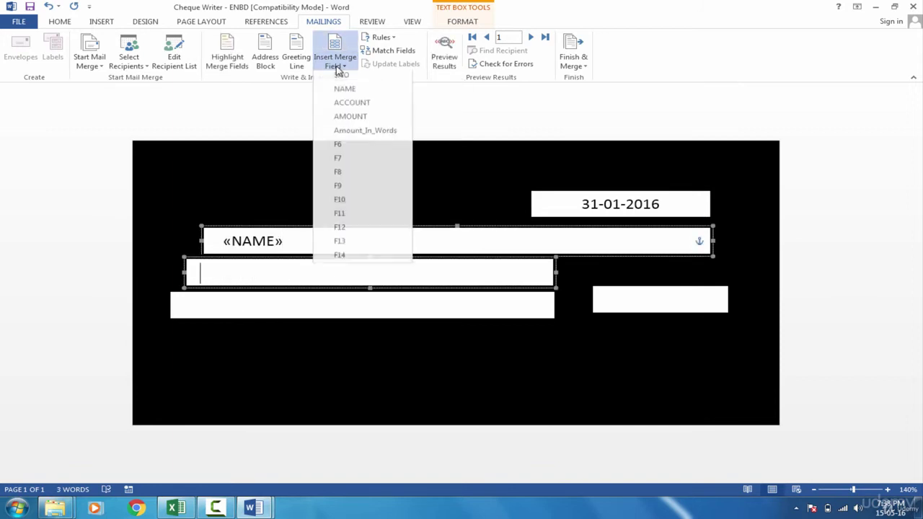
pyautogui.click(361, 133)
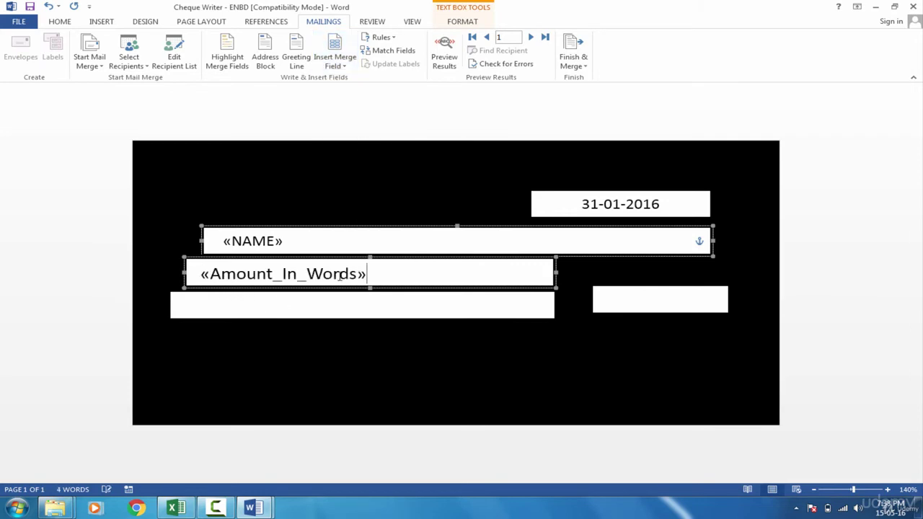
# Insert the AMOUNT merge field in the empty numeric amount box of the cheque
pyautogui.click(622, 298)
pyautogui.click(336, 67)
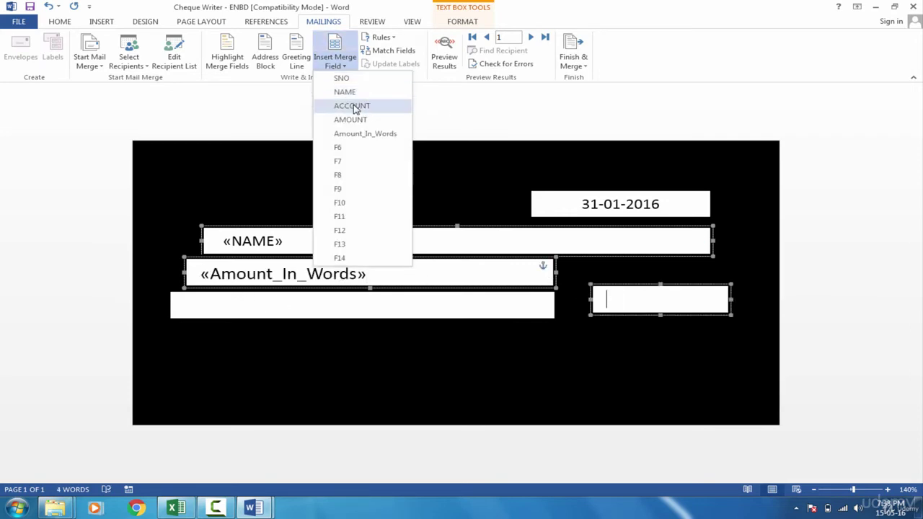
pyautogui.click(359, 121)
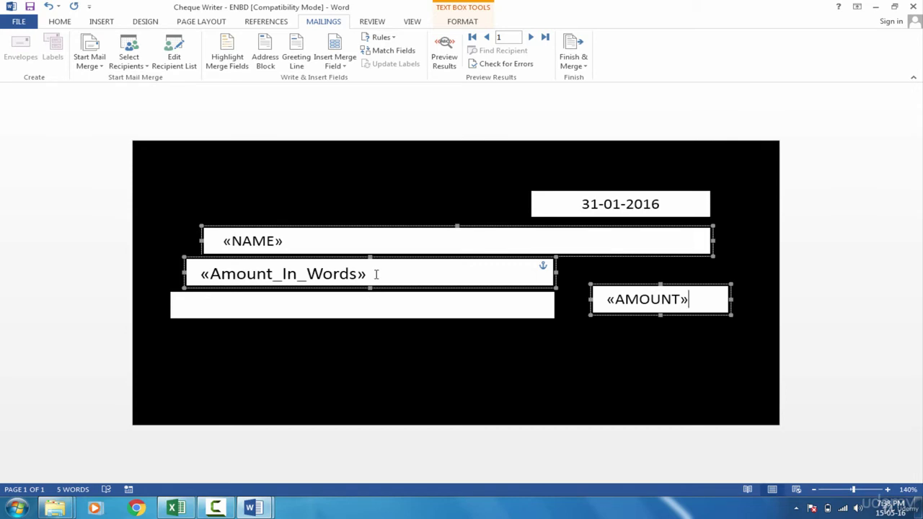
# Set the font size of the Amount_In_Words merge field to 14
pyautogui.doubleClick(238, 275)
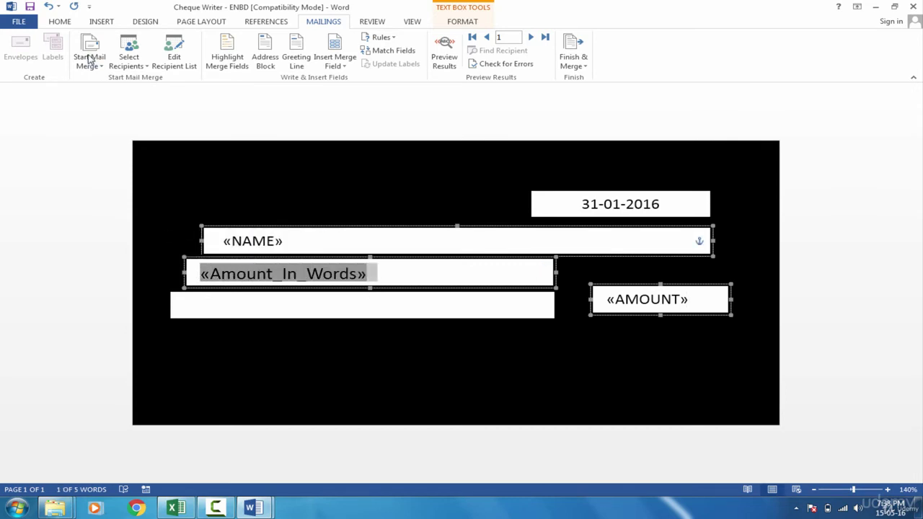
pyautogui.click(61, 22)
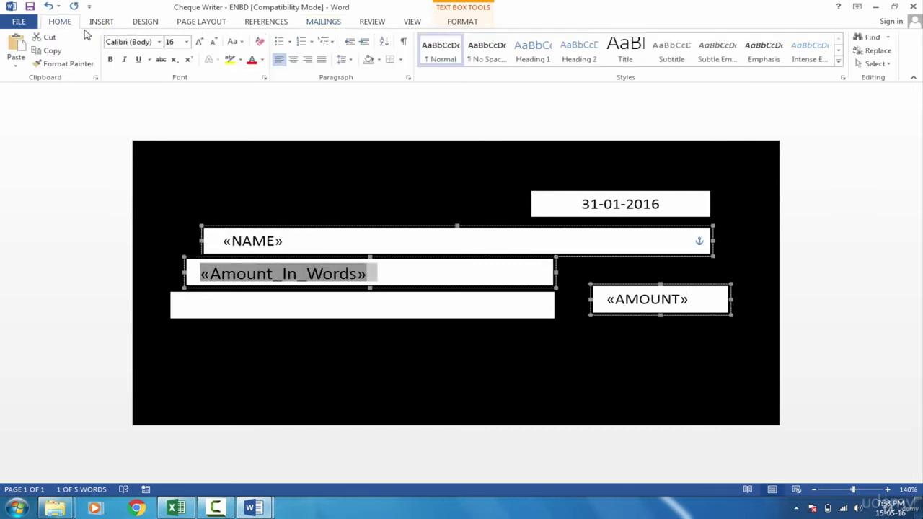
pyautogui.click(187, 43)
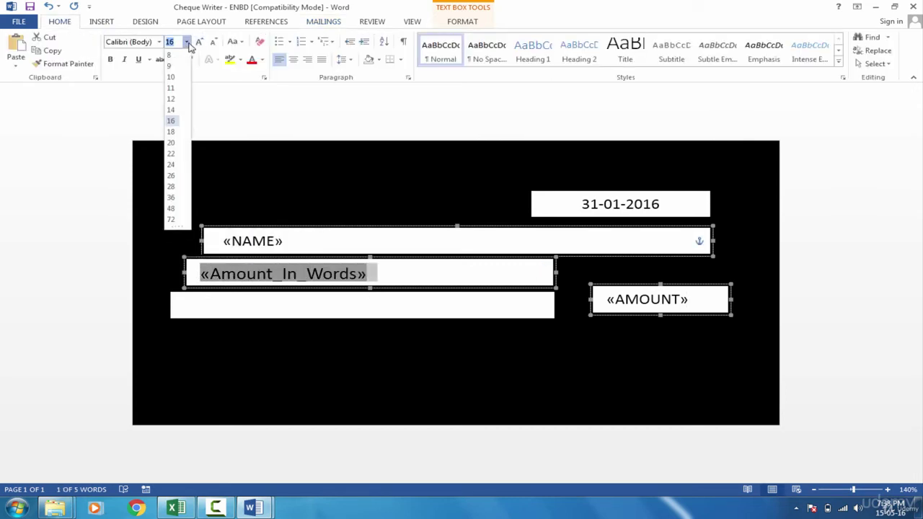
pyautogui.click(177, 112)
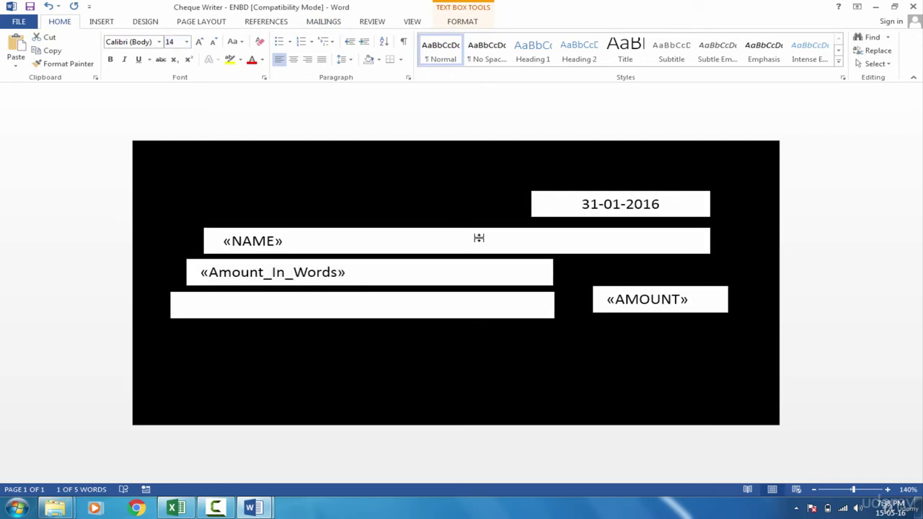
pyautogui.doubleClick(696, 300)
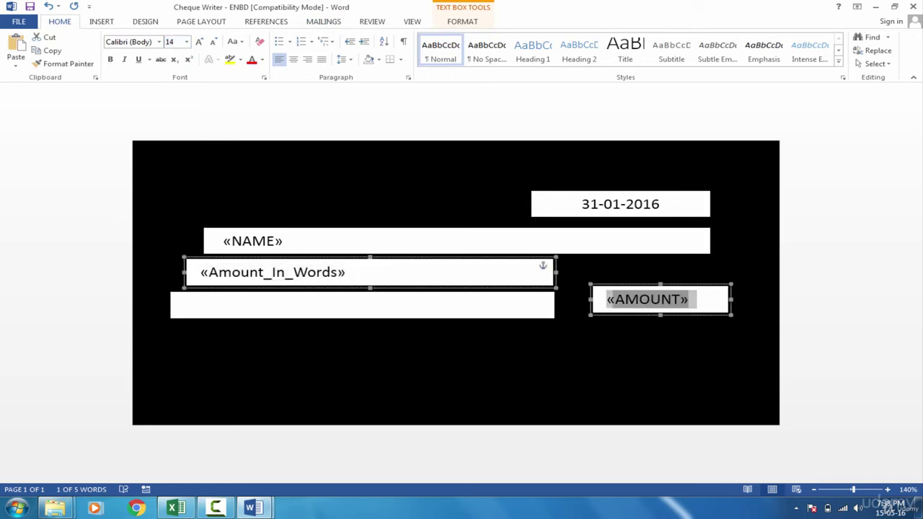
pyautogui.click(408, 276)
# Preview the merge results, step through the first several recipients' cheques, and return to the first record
pyautogui.click(324, 22)
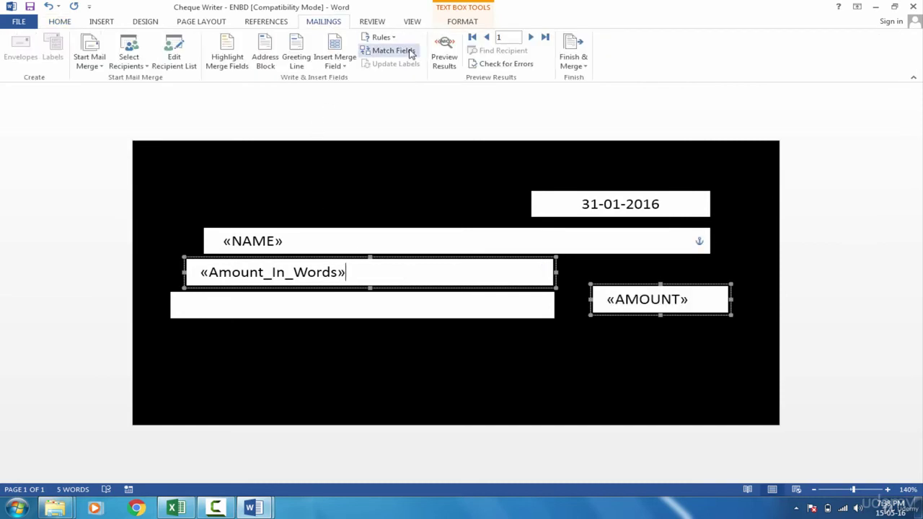
pyautogui.click(439, 63)
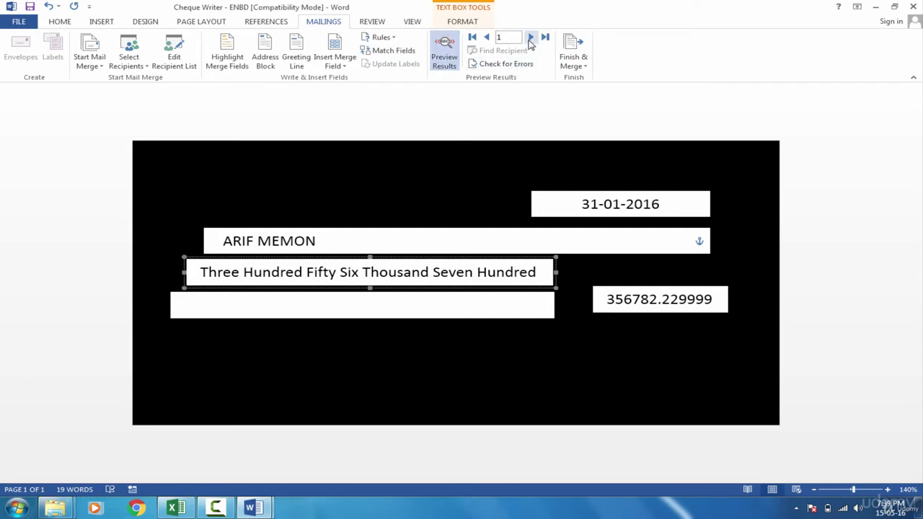
pyautogui.click(531, 37)
pyautogui.click(530, 38)
pyautogui.click(530, 37)
pyautogui.click(530, 38)
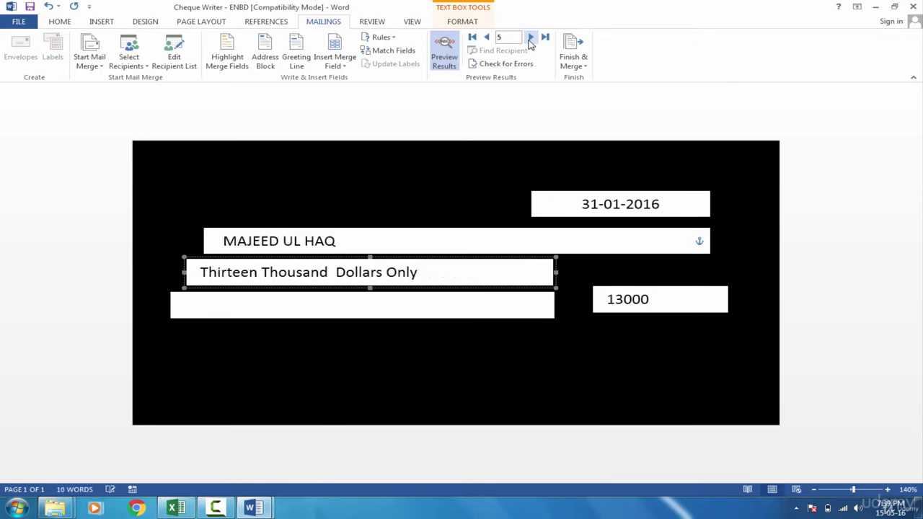
pyautogui.click(531, 38)
pyautogui.click(530, 37)
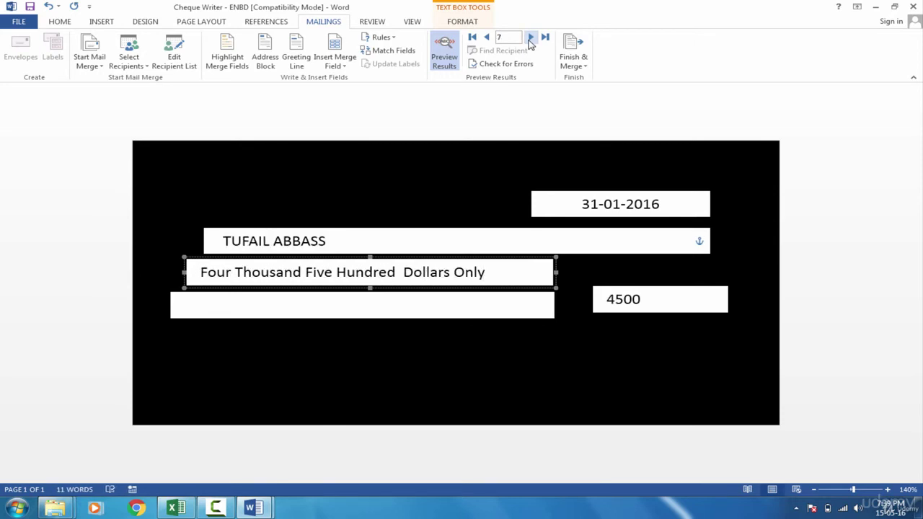
pyautogui.click(530, 38)
pyautogui.click(530, 38)
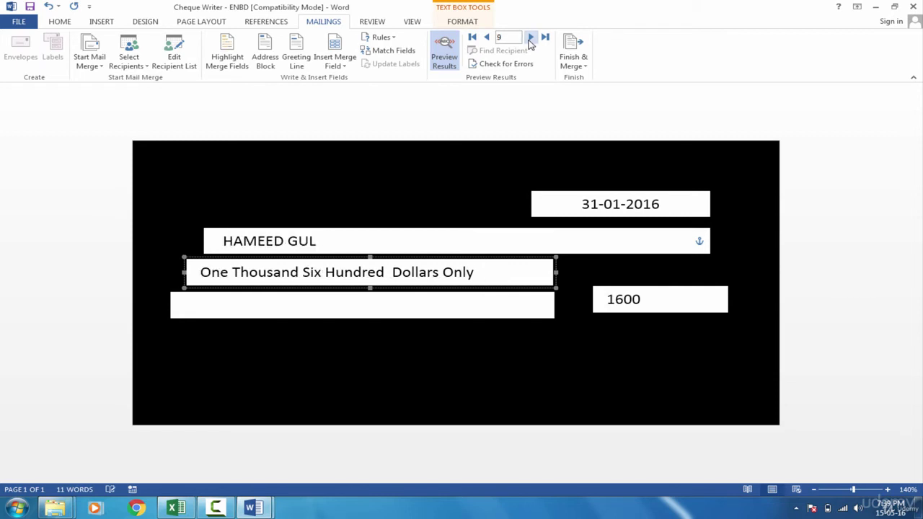
pyautogui.click(530, 37)
pyautogui.click(487, 38)
pyautogui.click(487, 38)
pyautogui.click(487, 37)
pyautogui.click(486, 37)
pyautogui.click(473, 38)
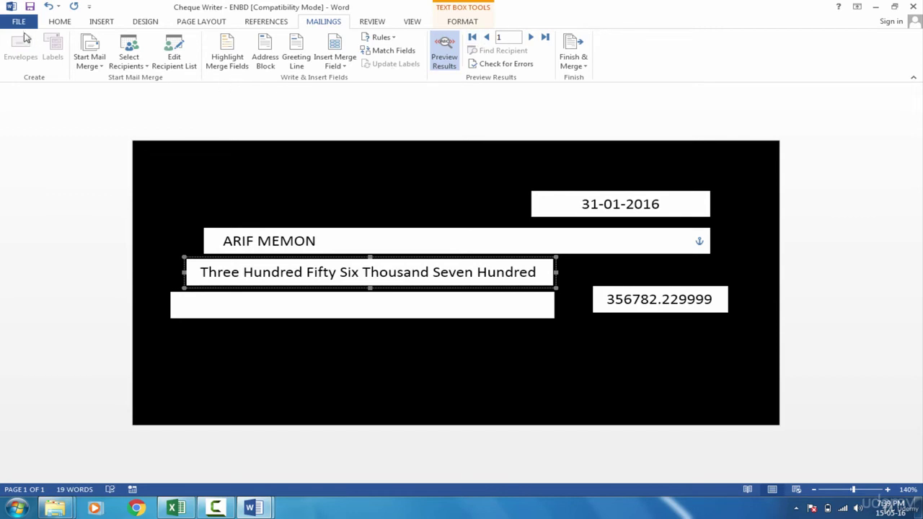
# Check the print preview of the first recipient's cheque, then return to the document
pyautogui.click(20, 22)
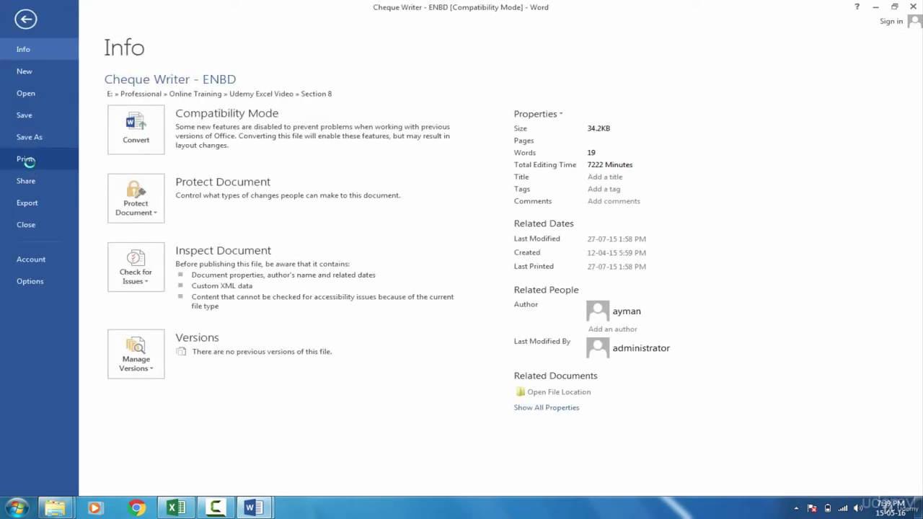
pyautogui.click(27, 159)
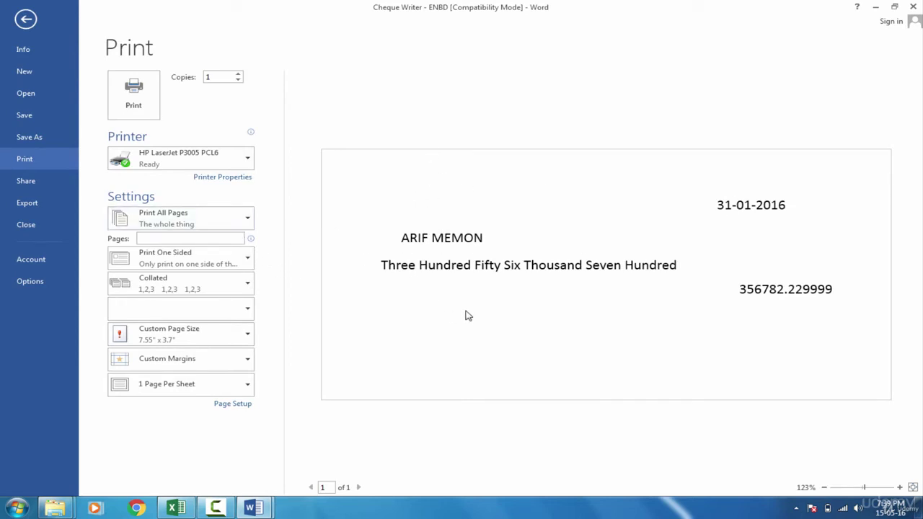
pyautogui.press('Escape')
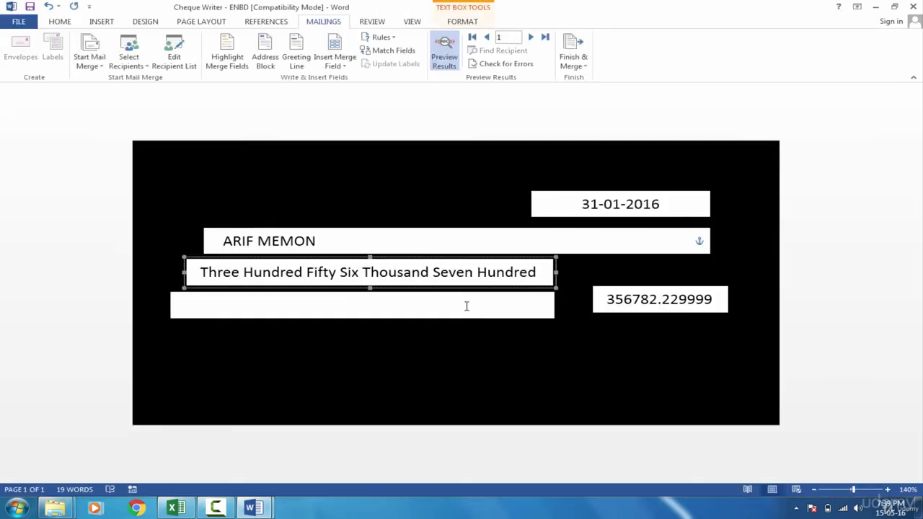
# Finish the merge by generating individual editable cheques for all records in a new document
pyautogui.click(433, 239)
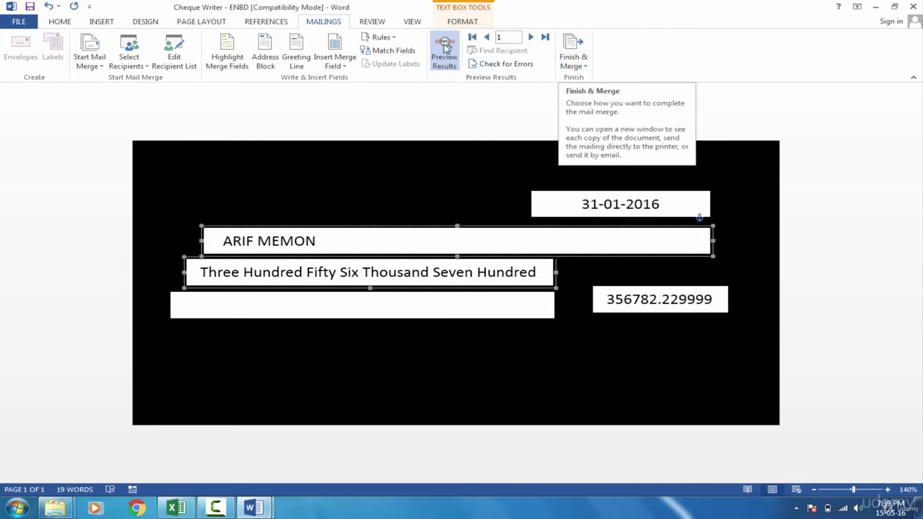
pyautogui.click(567, 65)
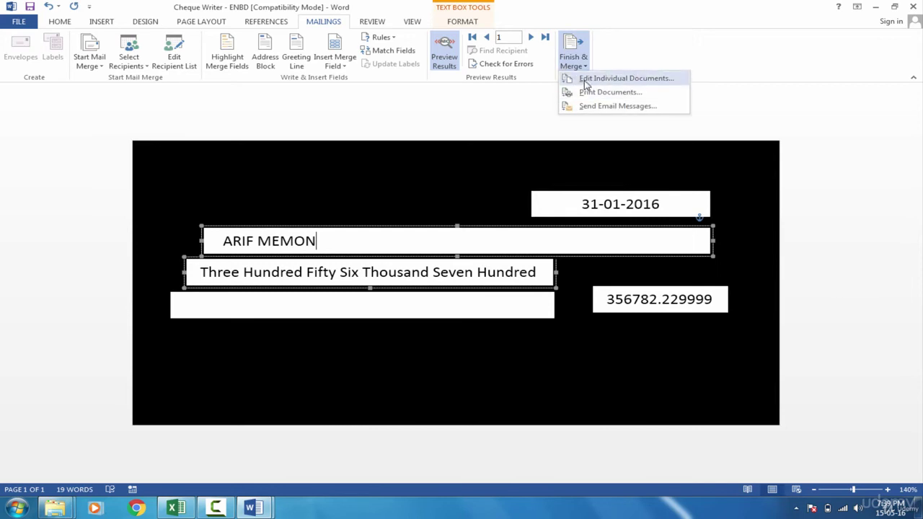
pyautogui.click(585, 86)
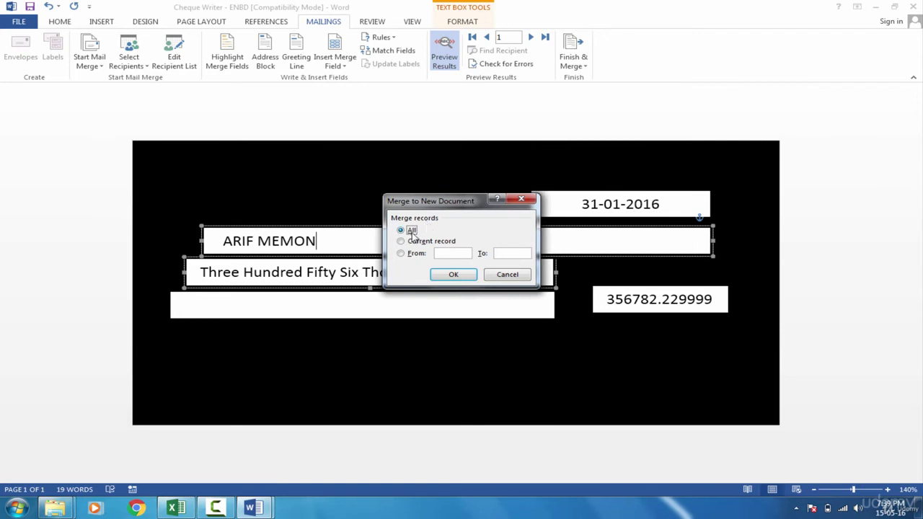
pyautogui.click(449, 277)
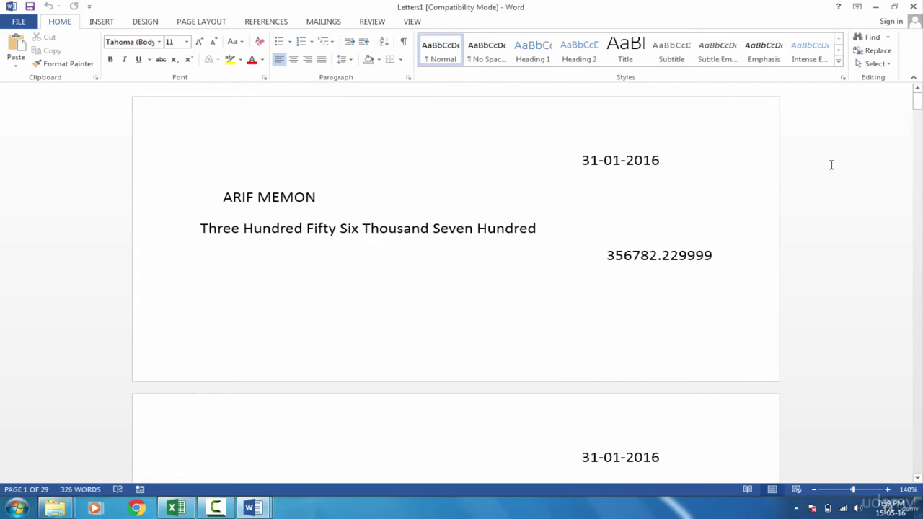
# Review the merged cheques through to the last page, checking the date and numeric amount on the final cheque
pyautogui.moveTo(918, 103); pyautogui.dragTo(920, 469)
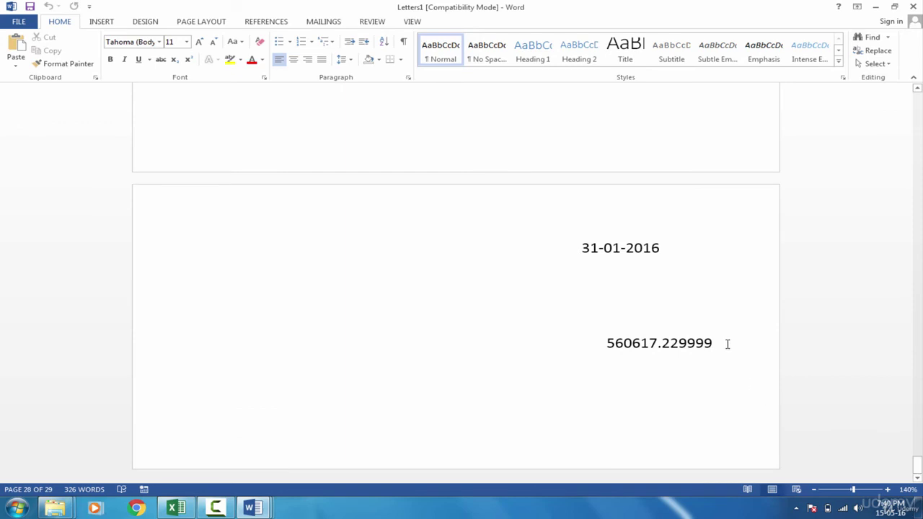
pyautogui.moveTo(718, 346); pyautogui.dragTo(500, 282)
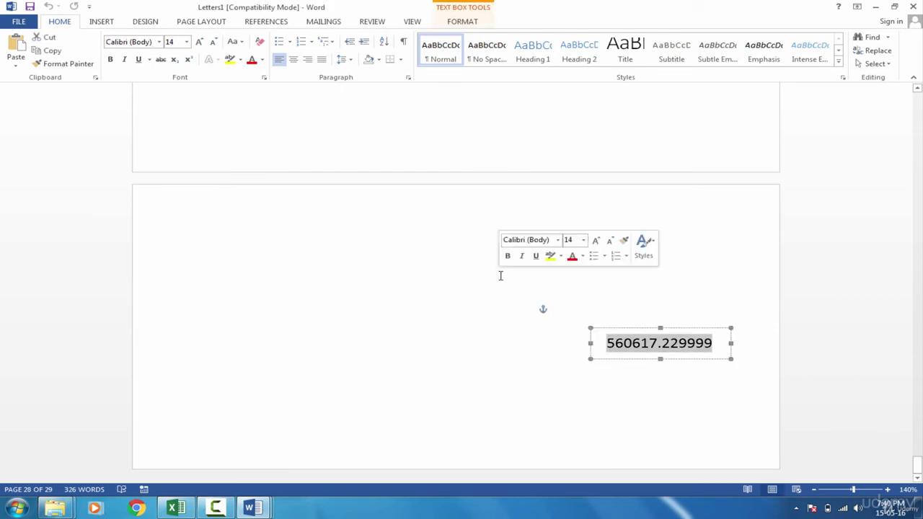
pyautogui.click(502, 271)
pyautogui.click(684, 248)
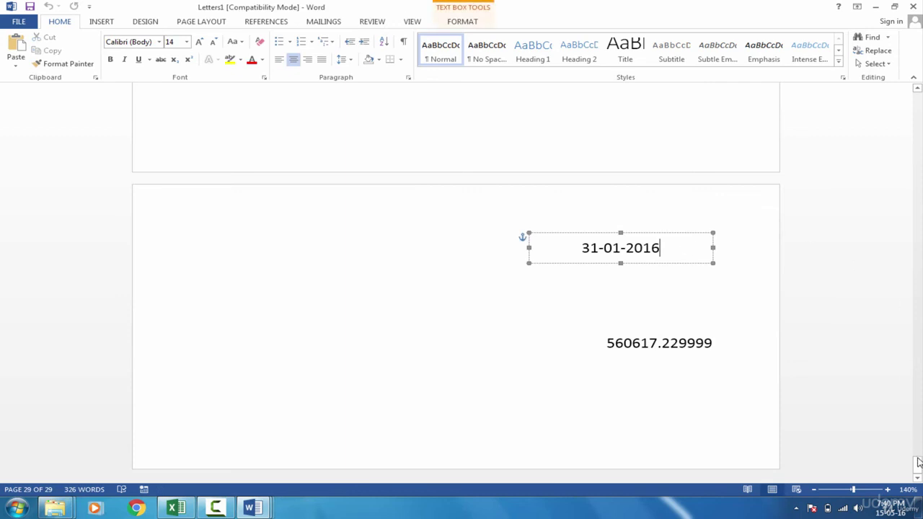
pyautogui.moveTo(919, 465); pyautogui.dragTo(919, 453)
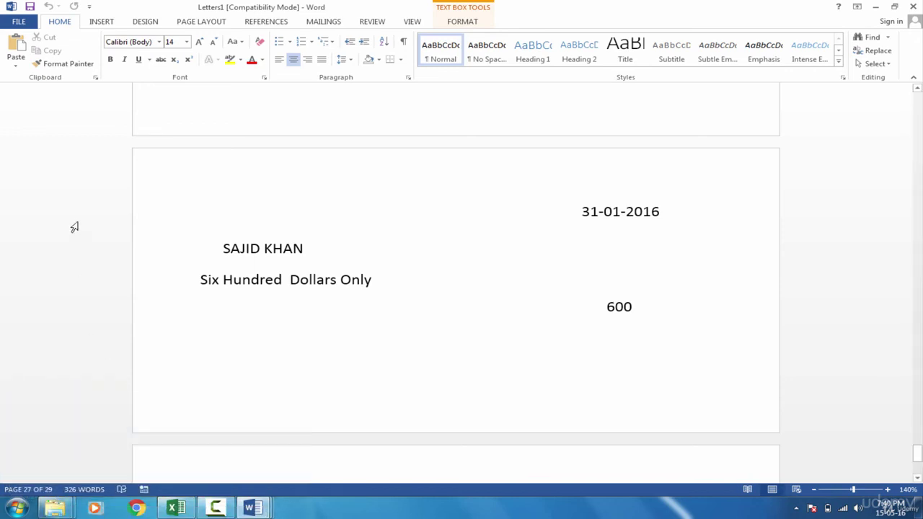
# Examine the print page-range options for the merged cheques, trying Custom Print and restoring Print All Pages, without printing
pyautogui.click(28, 22)
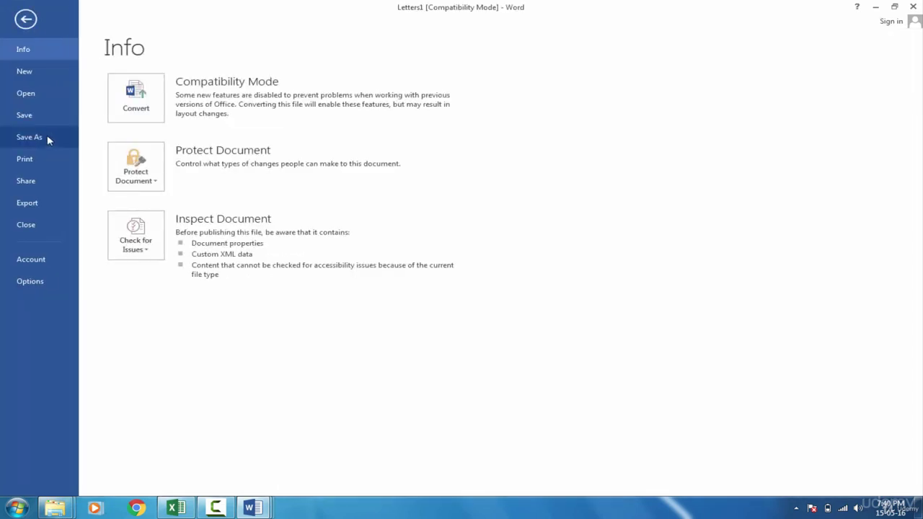
pyautogui.click(38, 163)
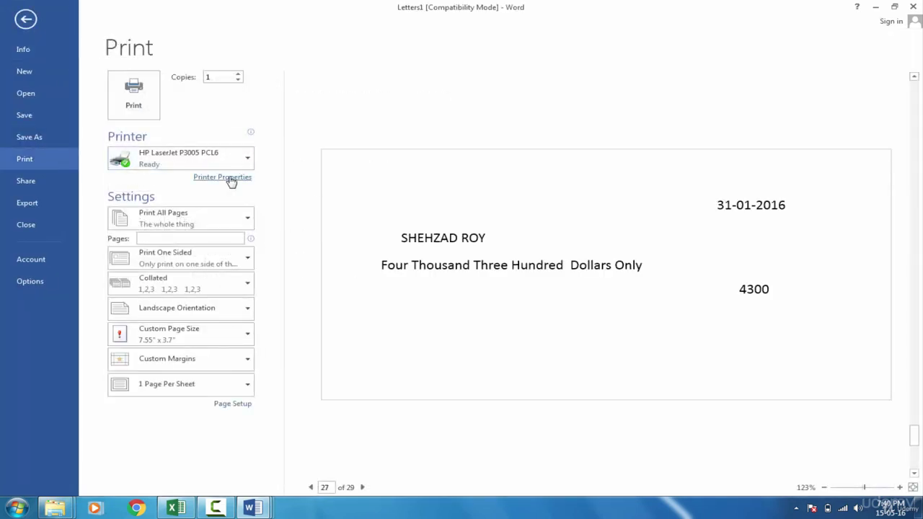
pyautogui.click(225, 224)
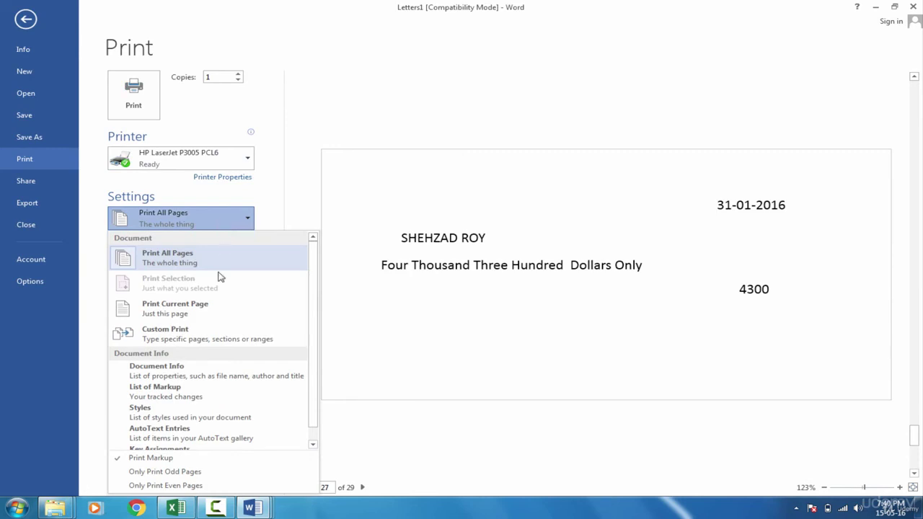
pyautogui.click(216, 342)
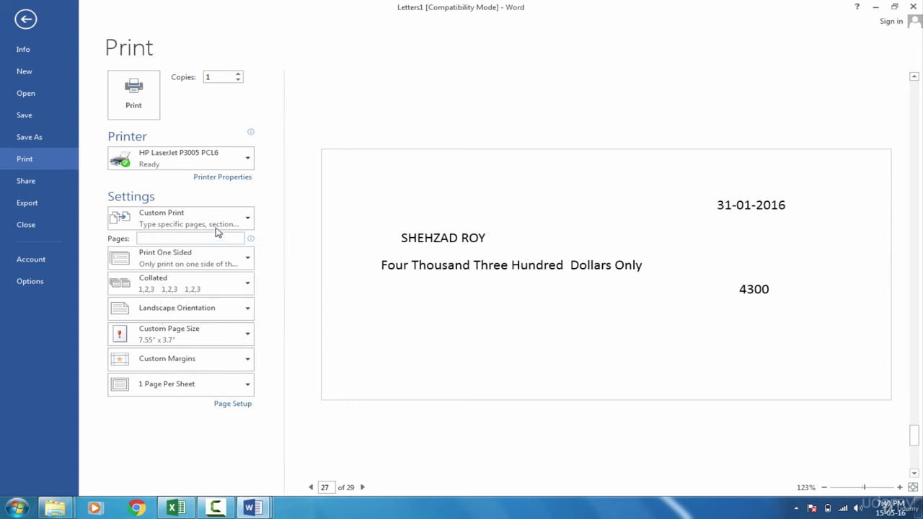
pyautogui.click(233, 214)
pyautogui.click(214, 252)
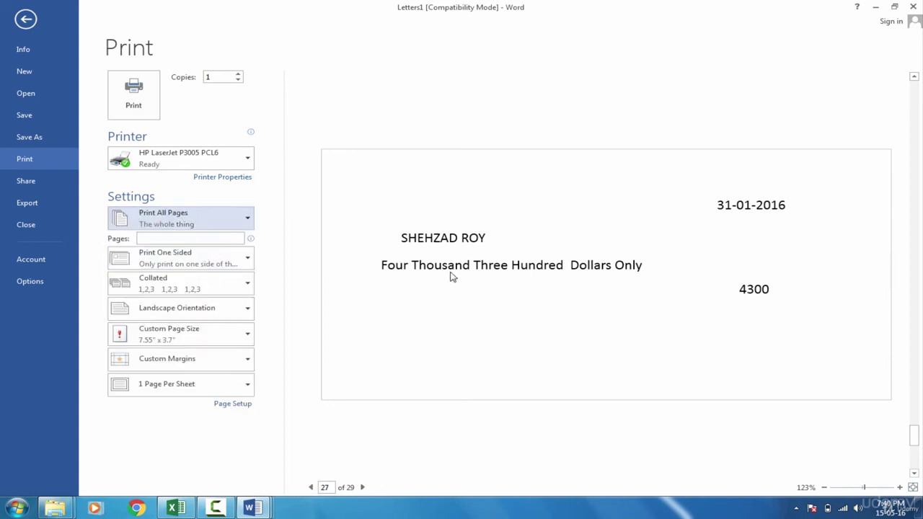
pyautogui.press('Escape')
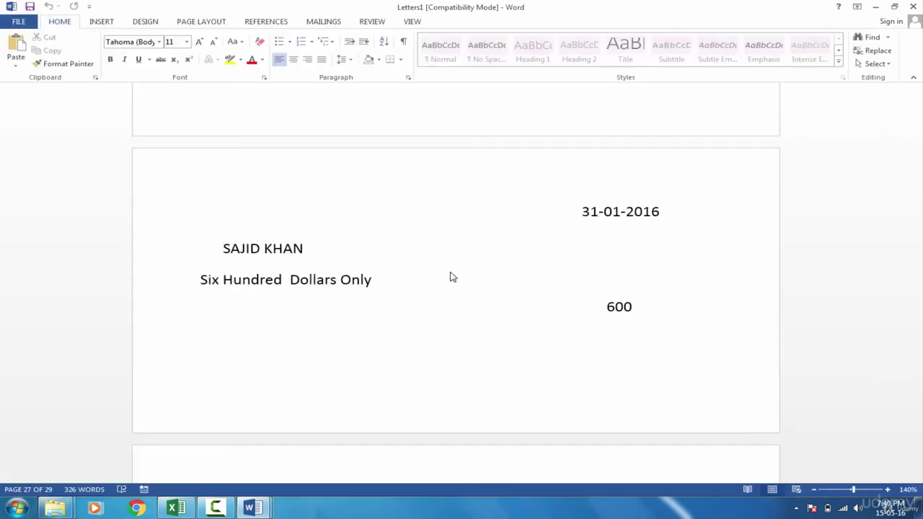
# Inspect the payee and amount-in-words boxes on the last merged cheque, then return to the first cheque
pyautogui.hotkey('ctrl', 'End')
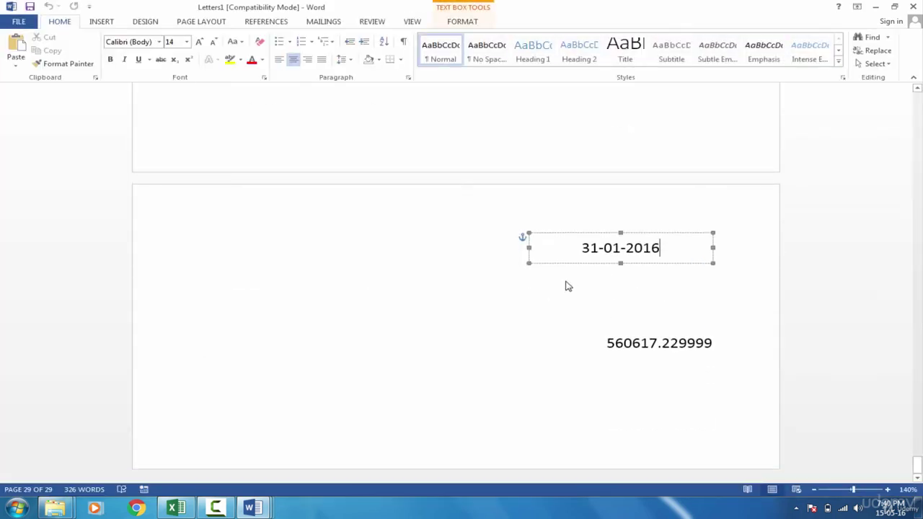
pyautogui.click(459, 308)
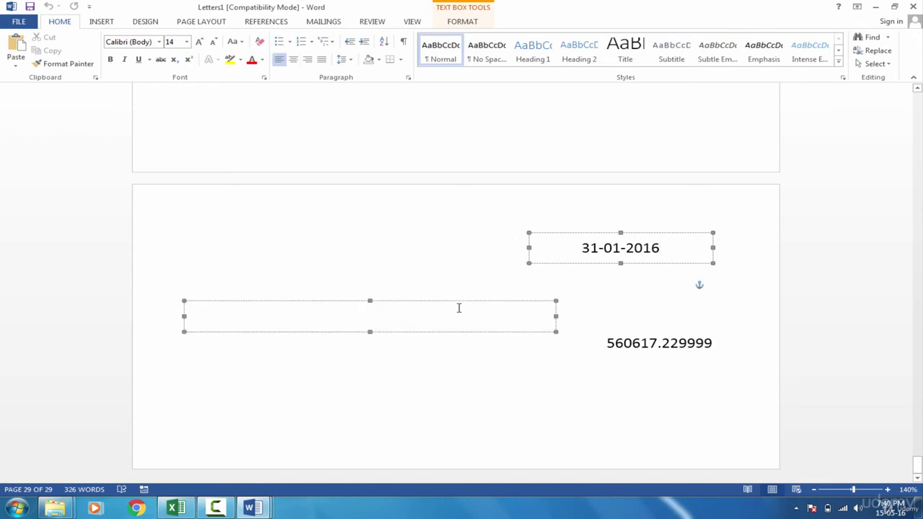
pyautogui.click(457, 285)
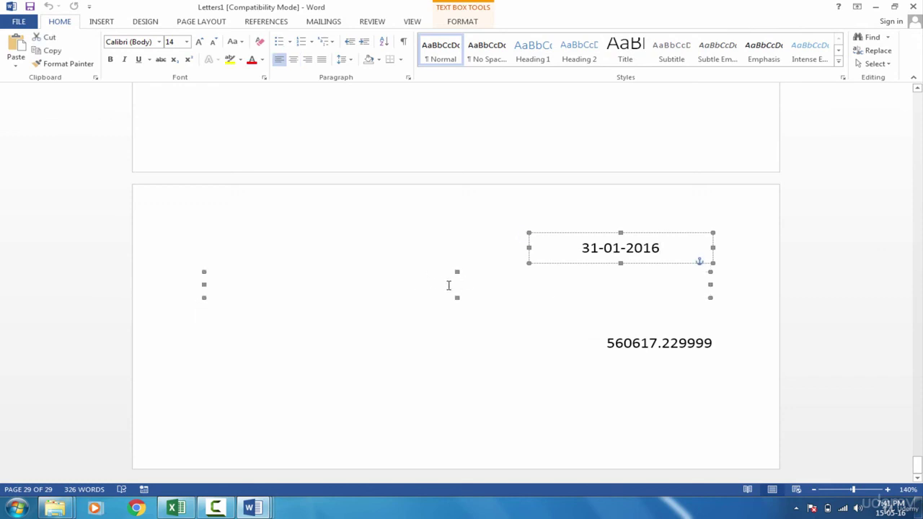
pyautogui.click(426, 324)
pyautogui.click(435, 286)
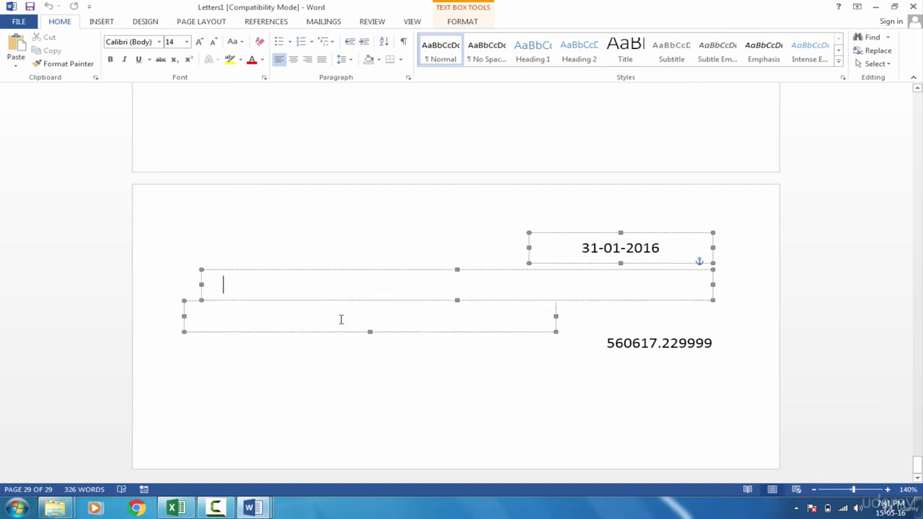
pyautogui.click(393, 308)
pyautogui.click(391, 291)
pyautogui.moveTo(918, 467); pyautogui.dragTo(920, 108)
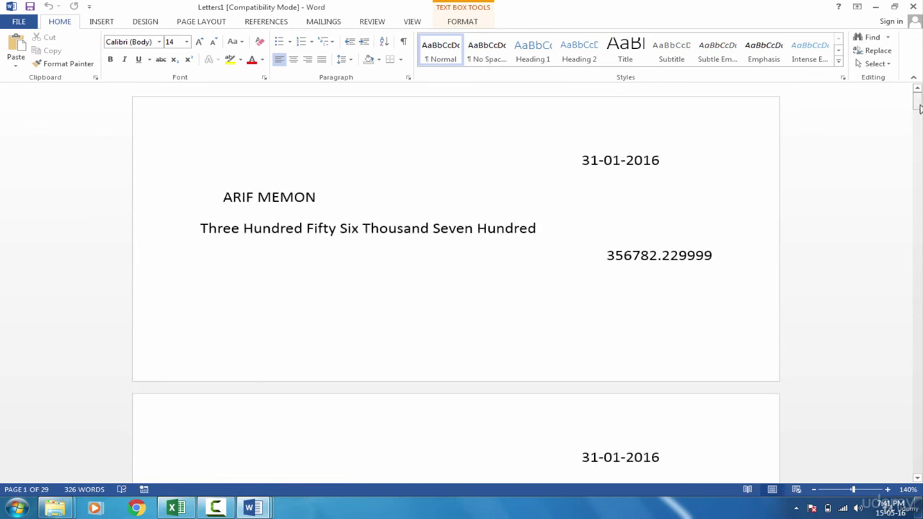